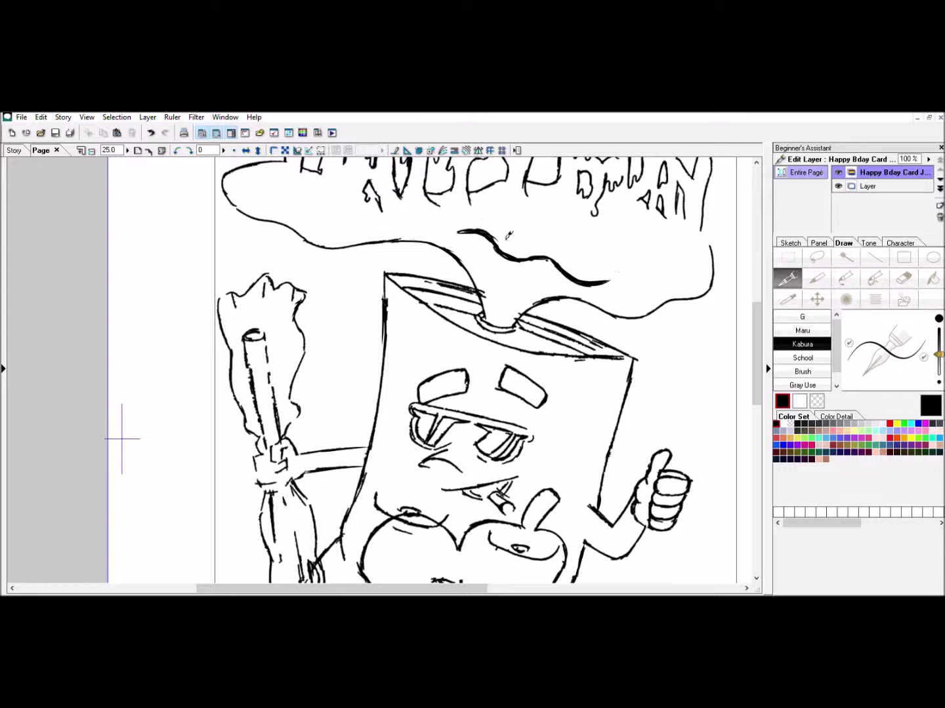
Create a colour layer beneath the line art and choose dark blue as the drawing colour
key("e")
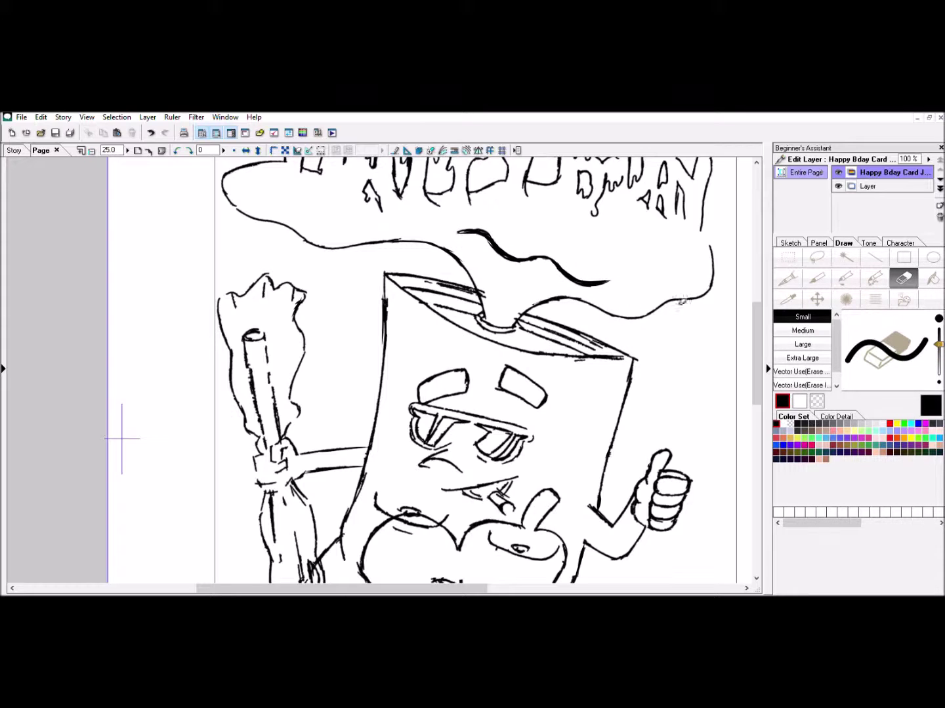
key("p")
mouse_move(756, 319)
left_mouse_down()
mouse_move(761, 392)
mouse_move(756, 375)
left_mouse_up()
key("e")
left_click(940, 206)
left_click(897, 445)
key("p")
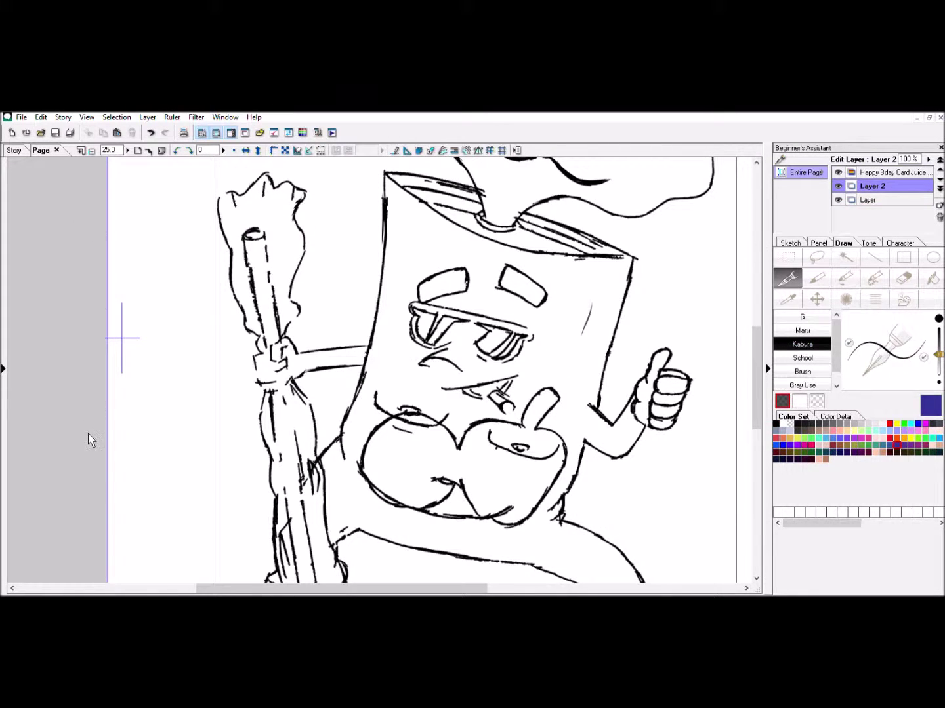
left_click(498, 421)
Paint the juice box body and both arms dark blue with a thicker Kabura pen
left_click_drag(939, 355, 939, 332)
mouse_move(590, 305)
left_mouse_down()
mouse_move(628, 257)
mouse_move(533, 310)
mouse_move(433, 272)
mouse_move(469, 239)
mouse_move(413, 187)
mouse_move(605, 245)
mouse_move(442, 254)
mouse_move(393, 348)
mouse_move(452, 397)
mouse_move(446, 345)
mouse_move(579, 361)
mouse_move(588, 437)
mouse_move(627, 435)
mouse_move(681, 381)
mouse_move(677, 349)
mouse_move(632, 378)
mouse_move(470, 424)
mouse_move(477, 378)
mouse_move(533, 398)
left_mouse_up()
left_click_drag(384, 259, 380, 298)
left_click_drag(263, 361, 361, 357)
left_click_drag(608, 347, 609, 387)
Erase the dark blue overspill along the box's side and the thumbs-up arm
left_click(905, 280)
left_click_drag(380, 249, 377, 306)
left_click_drag(363, 390, 346, 417)
left_click_drag(658, 427, 626, 457)
Erase the dark blue from the sunglasses, the mouth with its cigarette, and the two fruits
left_click(787, 278)
left_click_drag(939, 326, 938, 340)
left_click(904, 279)
left_click_drag(504, 404, 497, 396)
left_click_drag(509, 385, 476, 387)
mouse_move(420, 321)
left_mouse_down()
mouse_move(467, 332)
mouse_move(419, 307)
mouse_move(470, 315)
left_mouse_up()
mouse_move(542, 405)
left_mouse_down()
mouse_move(558, 387)
mouse_move(541, 420)
mouse_move(563, 457)
left_mouse_up()
mouse_move(464, 446)
left_mouse_down()
mouse_move(501, 430)
mouse_move(463, 442)
left_mouse_up()
mouse_move(433, 425)
left_mouse_down()
mouse_move(375, 440)
mouse_move(368, 463)
left_mouse_up()
Fill the two fruits and the lower part of the box with dark blue
left_click_drag(757, 331, 763, 373)
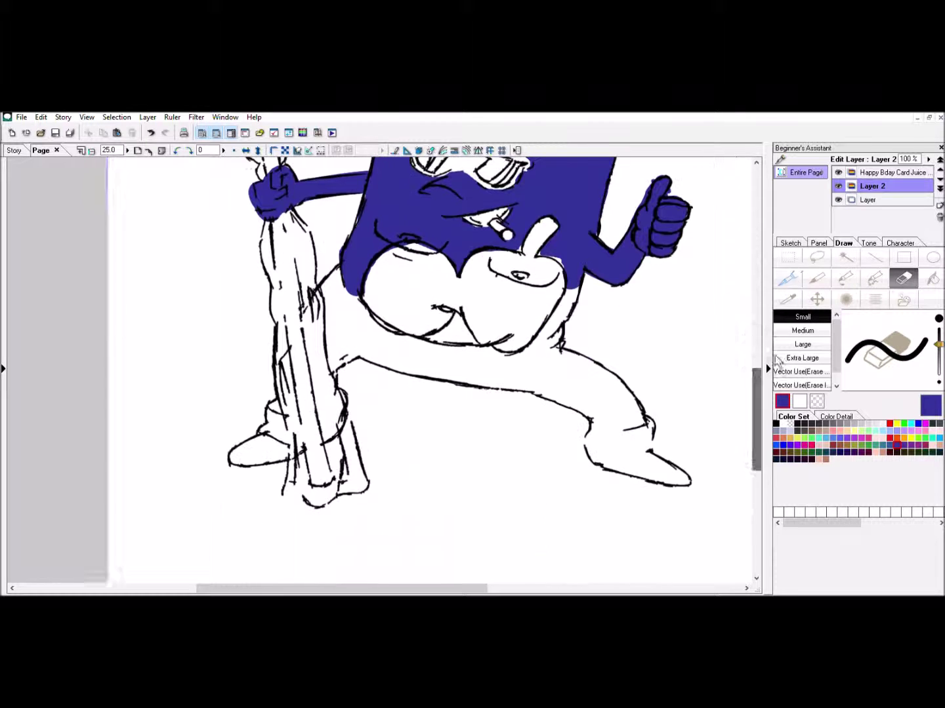
left_click(786, 279)
left_click_drag(576, 293, 539, 340)
left_click_drag(558, 269, 550, 314)
mouse_move(494, 255)
left_mouse_down()
mouse_move(525, 327)
mouse_move(420, 276)
mouse_move(393, 308)
mouse_move(430, 314)
mouse_move(417, 334)
left_mouse_up()
left_click_drag(469, 307, 477, 316)
left_click_drag(468, 264, 513, 255)
left_click(540, 284)
Create a layer above the dark blue one, convert it to colour, and choose light blue (H 205, S 76, V 90)
left_click(940, 206)
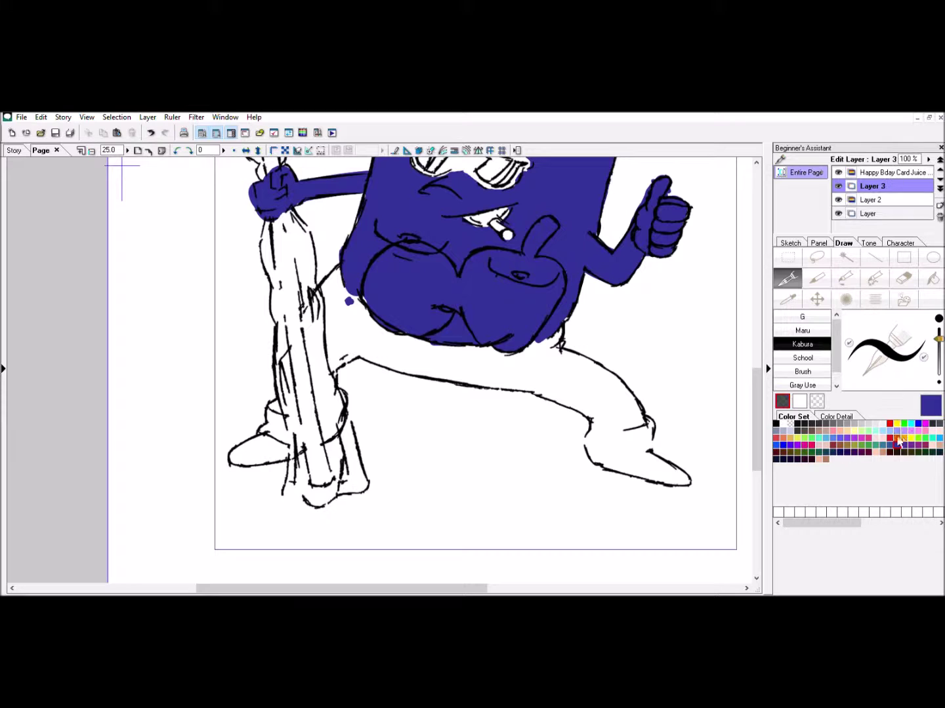
left_click(836, 416)
left_click_drag(855, 453, 855, 428)
left_click(814, 443)
mouse_move(556, 376)
left_mouse_down()
mouse_move(497, 376)
mouse_move(576, 379)
left_mouse_up()
left_click(147, 117)
left_click(124, 236)
left_click(457, 375)
left_click_drag(854, 428, 853, 434)
Paint the character's legs and shoes light blue on Layer 3 with a thicker pen
left_click_drag(468, 376, 572, 381)
left_click_drag(417, 372, 577, 373)
left_click_drag(939, 340, 939, 328)
mouse_move(468, 359)
left_mouse_down()
mouse_move(475, 359)
mouse_move(342, 306)
mouse_move(336, 349)
left_mouse_up()
left_click_drag(270, 423, 285, 434)
left_click_drag(541, 376, 578, 386)
left_click_drag(462, 354, 411, 339)
mouse_move(545, 349)
left_mouse_down()
mouse_move(569, 351)
mouse_move(690, 473)
left_mouse_up()
left_click_drag(512, 387, 566, 401)
left_click_drag(335, 354, 335, 365)
Erase the light blue overspill around the legs, the box's lower edge and the foot behind the wrapped straw
key("e")
mouse_move(640, 390)
left_mouse_down()
mouse_move(662, 445)
mouse_move(719, 472)
mouse_move(709, 483)
mouse_move(588, 426)
mouse_move(570, 406)
mouse_move(512, 394)
mouse_move(577, 410)
left_mouse_up()
mouse_move(334, 374)
left_mouse_down()
mouse_move(357, 366)
mouse_move(440, 384)
left_mouse_up()
left_click_drag(463, 329, 392, 310)
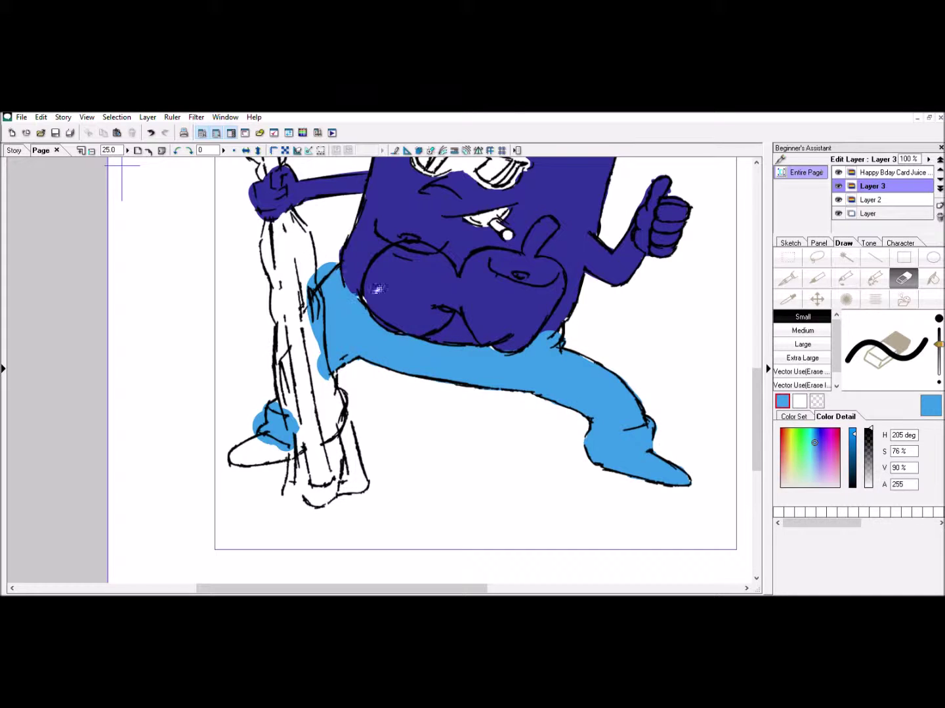
left_click_drag(344, 275, 314, 303)
mouse_move(271, 396)
left_mouse_down()
mouse_move(273, 434)
mouse_move(298, 445)
left_mouse_up()
Paint the remaining parts of the leg and shoe behind the wrapped straw light blue, and erase the overspill
left_click(789, 280)
mouse_move(310, 314)
left_mouse_down()
mouse_move(340, 377)
mouse_move(326, 357)
mouse_move(349, 424)
mouse_move(358, 393)
mouse_move(298, 374)
left_mouse_up()
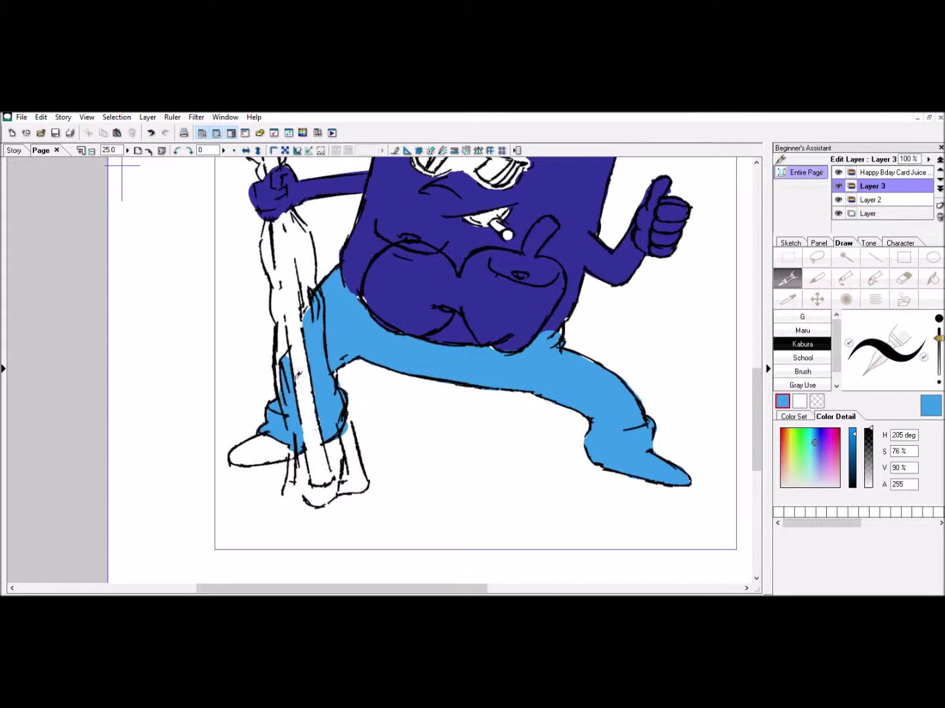
key("e")
left_click(789, 279)
mouse_move(286, 446)
left_mouse_down()
mouse_move(252, 453)
mouse_move(302, 446)
left_mouse_up()
left_click(904, 279)
left_click_drag(233, 466, 259, 468)
Paint the HAPPY BDAY lettering and the splash beneath it turquoise (H 183, S 78, V 90)
left_click_drag(757, 372, 759, 278)
left_click_drag(810, 439, 811, 442)
left_click(789, 279)
left_click_drag(511, 403, 571, 367)
left_click_drag(938, 338, 939, 328)
mouse_move(590, 341)
left_mouse_down()
mouse_move(534, 358)
mouse_move(634, 379)
mouse_move(700, 353)
mouse_move(479, 311)
mouse_move(302, 298)
mouse_move(276, 266)
mouse_move(355, 205)
mouse_move(478, 197)
mouse_move(590, 210)
mouse_move(715, 316)
mouse_move(712, 354)
left_mouse_up()
Erase the turquoise overspill along the splash's right side and around the BDAY letters
key("e")
left_click_drag(531, 405, 656, 405)
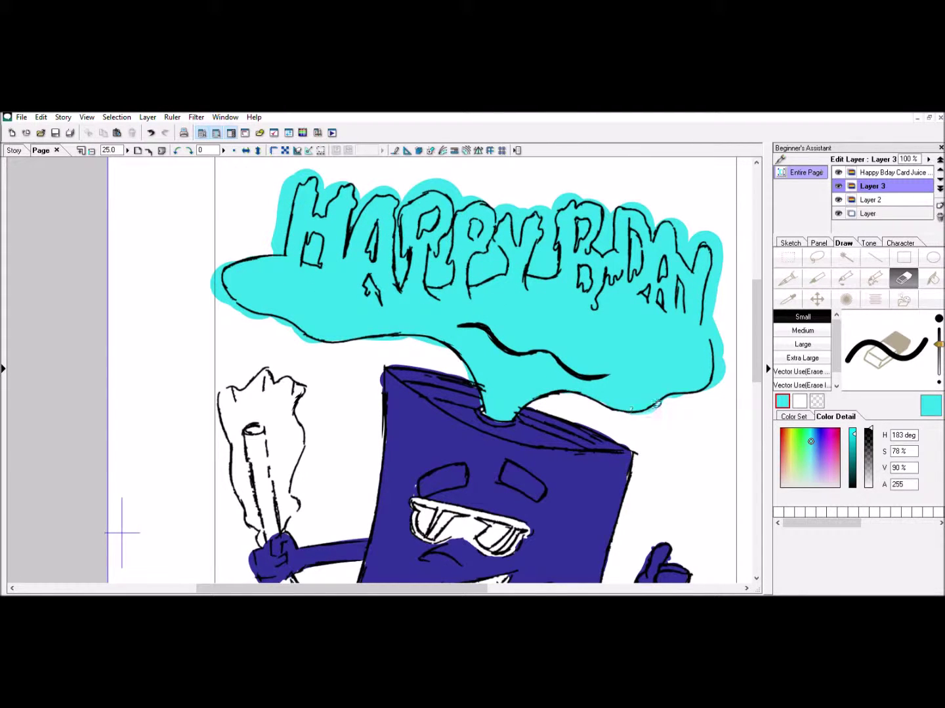
mouse_move(723, 378)
left_mouse_down()
mouse_move(722, 311)
mouse_move(723, 374)
left_mouse_up()
mouse_move(699, 259)
left_mouse_down()
mouse_move(718, 323)
mouse_move(725, 229)
mouse_move(691, 237)
left_mouse_up()
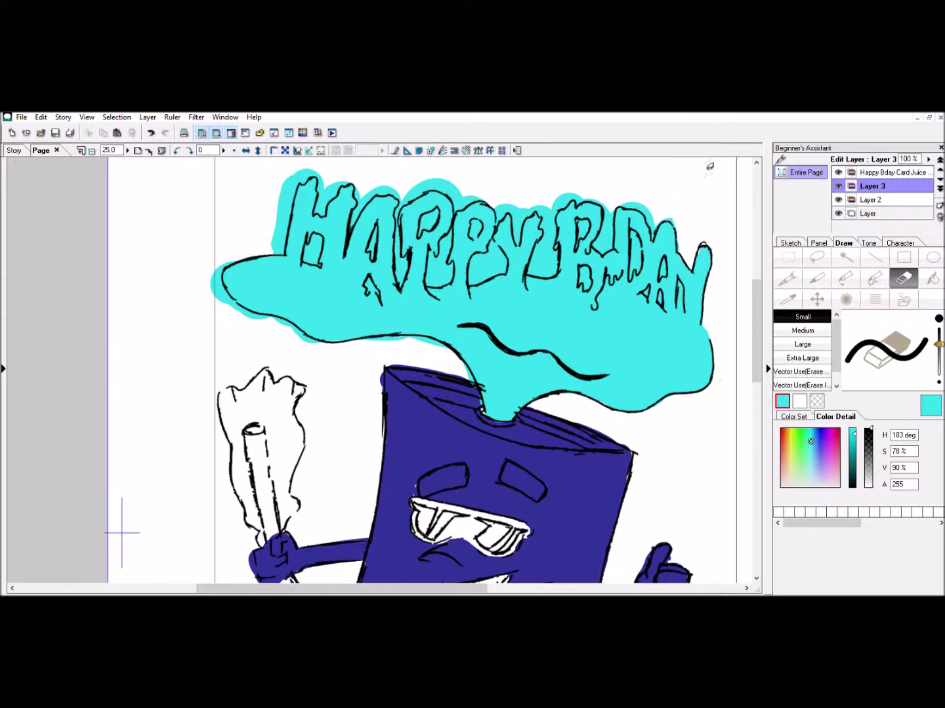
left_click_drag(635, 194, 614, 236)
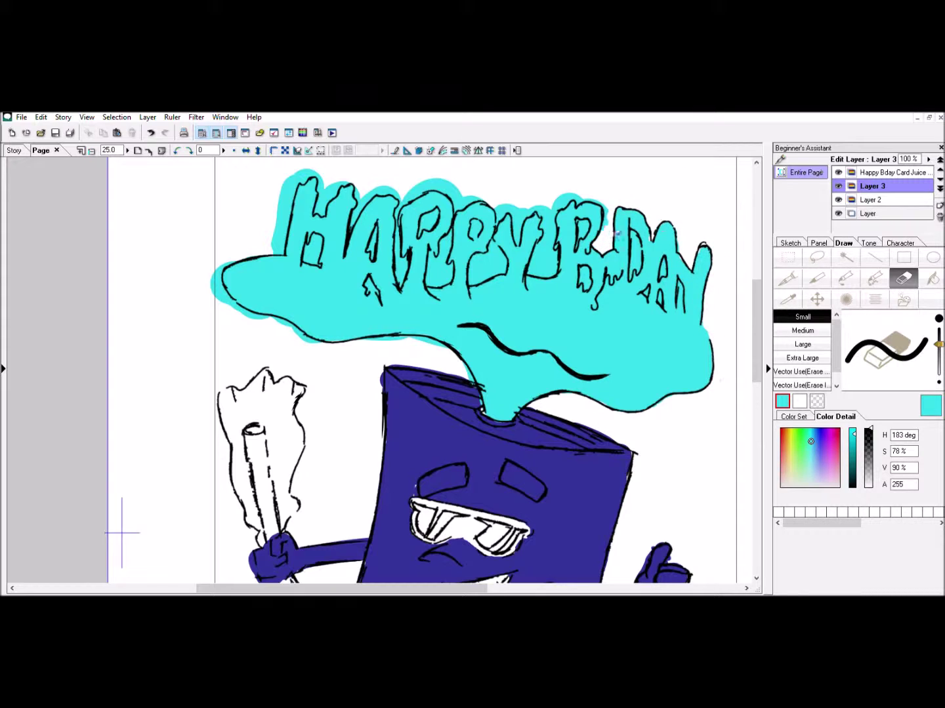
mouse_move(593, 194)
left_mouse_down()
mouse_move(587, 186)
mouse_move(530, 248)
mouse_move(550, 273)
mouse_move(549, 208)
mouse_move(525, 220)
left_mouse_up()
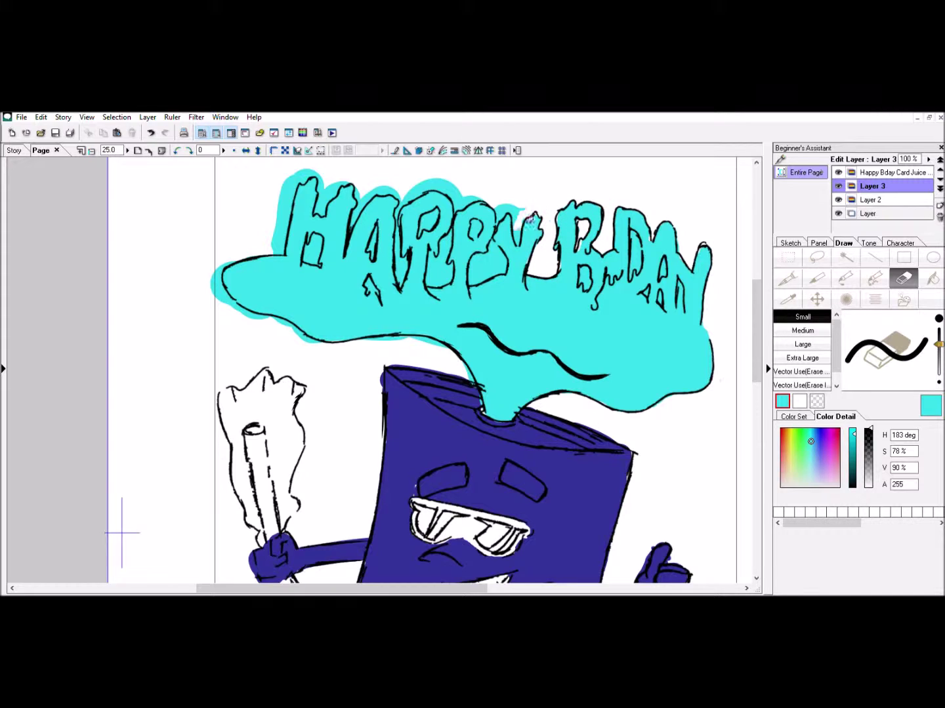
Erase the turquoise overspill around the HAPPY letters and along the splash's left and lower edges
mouse_move(439, 182)
left_mouse_down()
mouse_move(420, 197)
mouse_move(463, 197)
mouse_move(457, 174)
mouse_move(432, 225)
left_mouse_up()
mouse_move(488, 216)
left_mouse_down()
mouse_move(437, 275)
mouse_move(451, 244)
mouse_move(475, 275)
mouse_move(505, 253)
mouse_move(481, 275)
left_mouse_up()
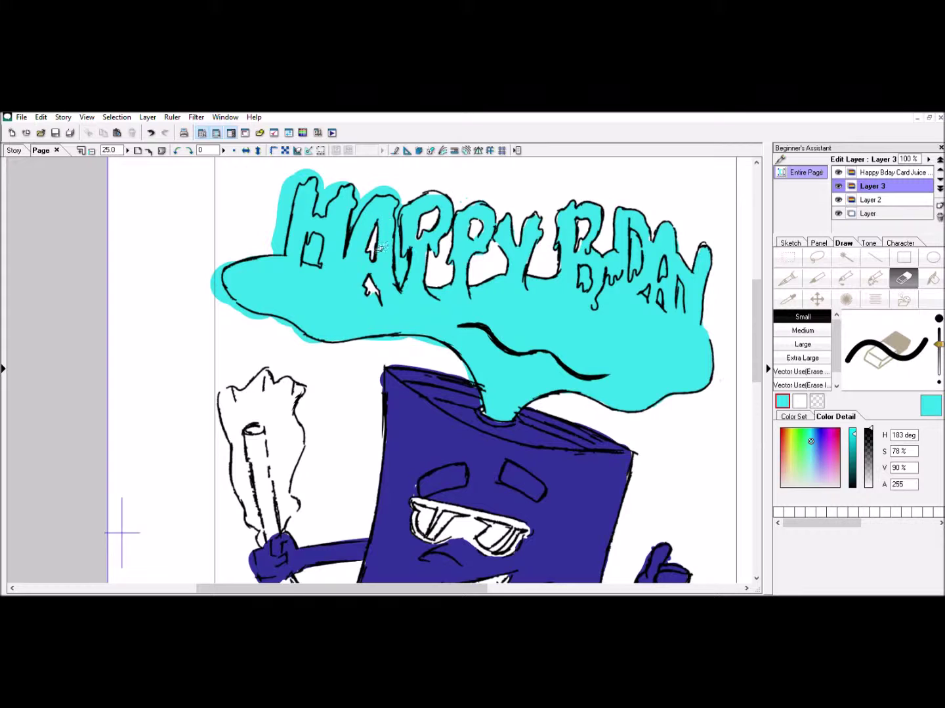
mouse_move(410, 269)
left_mouse_down()
mouse_move(423, 234)
mouse_move(386, 187)
mouse_move(335, 183)
mouse_move(281, 244)
mouse_move(286, 194)
left_mouse_up()
mouse_move(243, 252)
left_mouse_down()
mouse_move(251, 304)
mouse_move(318, 331)
left_mouse_up()
left_click_drag(382, 335, 480, 388)
Clean the small gaps in the lettering with a smaller eraser, and erase Layer 2's dark blue overspill along the box's top edge
left_click_drag(939, 345, 939, 359)
left_click_drag(583, 269, 587, 278)
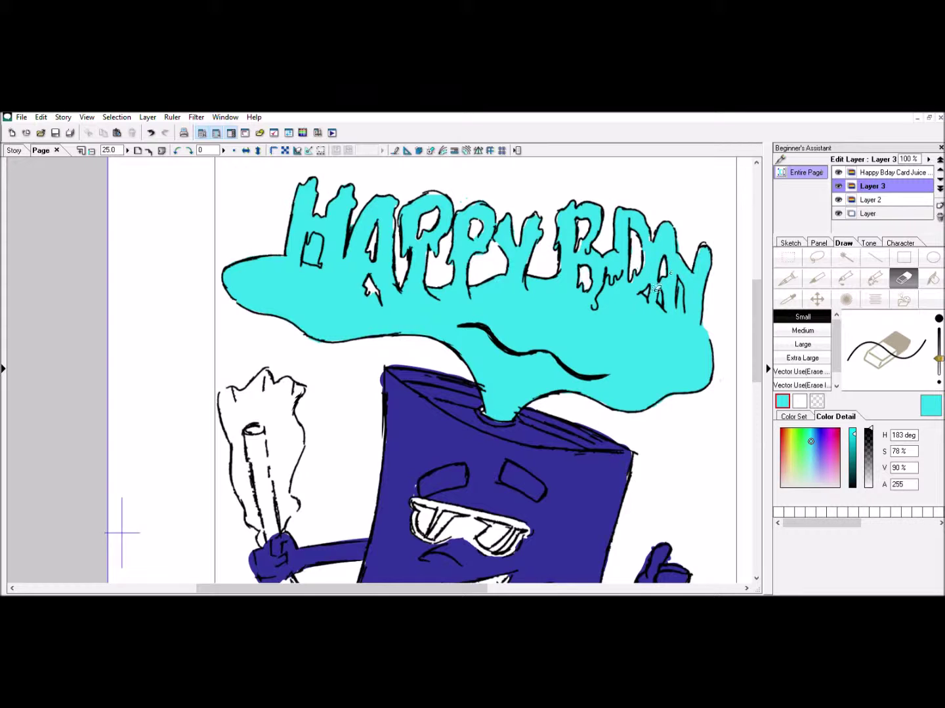
key("p")
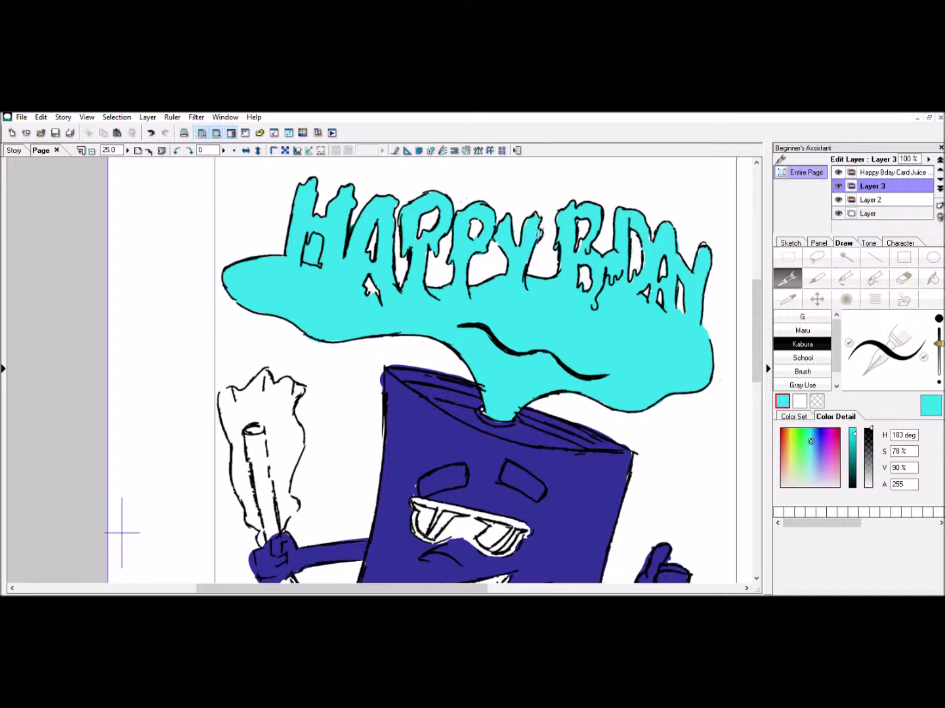
key("e")
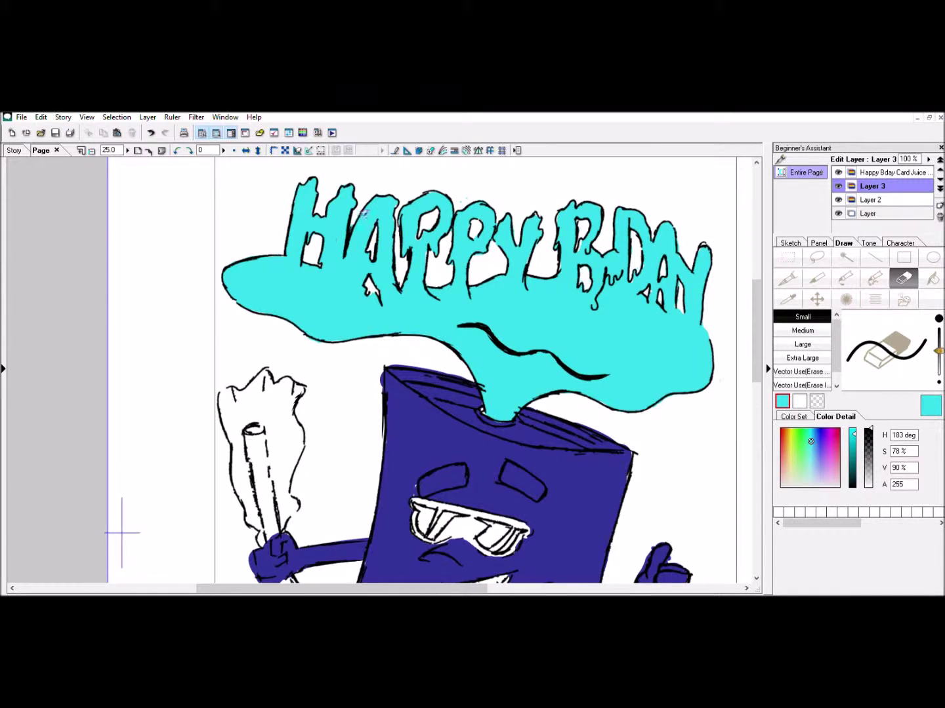
key("p")
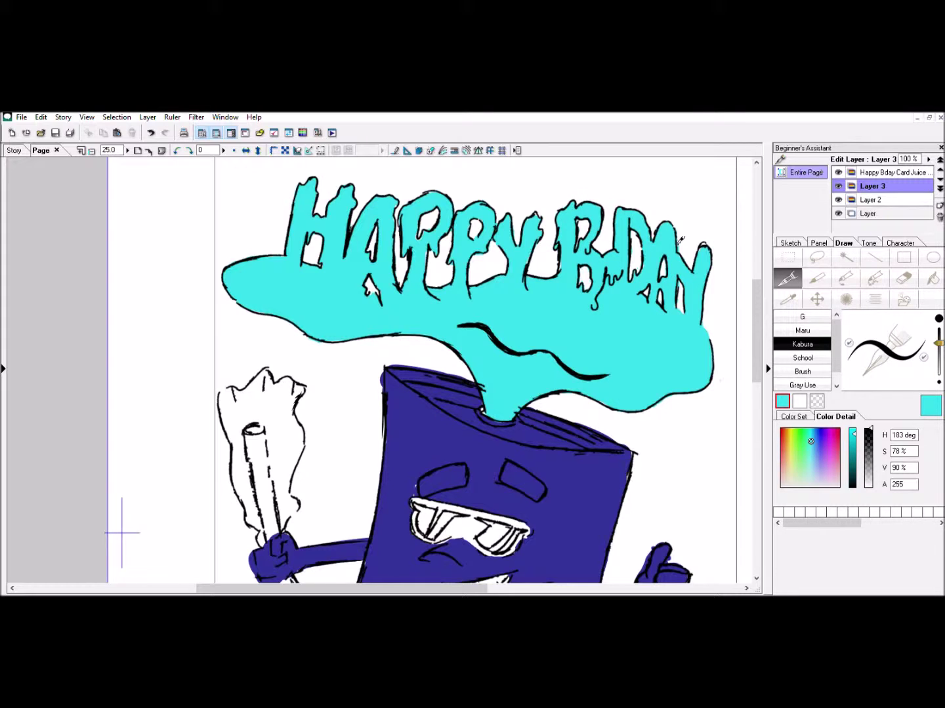
key("e")
key("p")
left_click(883, 199)
left_click(904, 278)
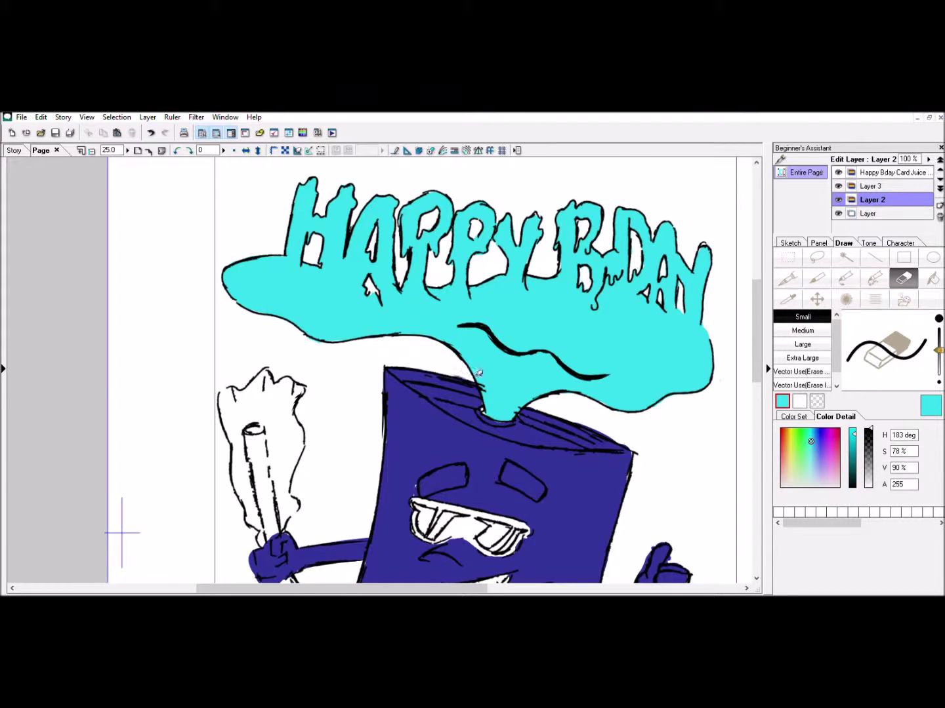
Create a new colour layer above Layer 2 and choose a pale sky blue (H 198, S 63, V 90)
scroll(470, 371, "down", 5)
left_click_drag(811, 441, 813, 451)
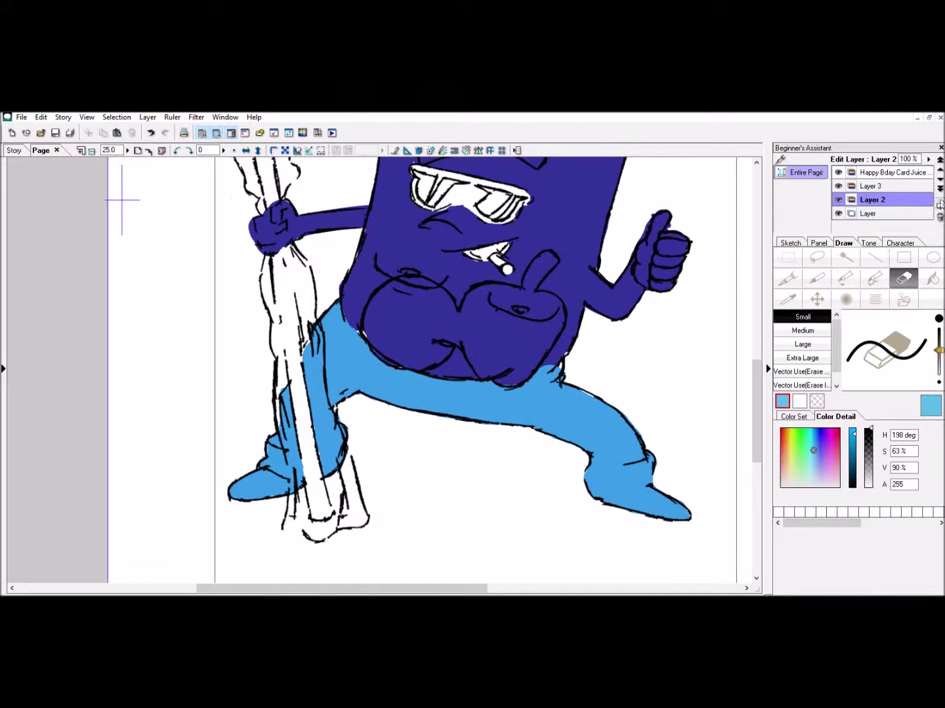
left_click(939, 206)
left_click(147, 117)
left_click(446, 387)
Paint the left side of the wrapped straw's upper part sky blue with a thicker pen
left_click_drag(759, 364, 758, 337)
left_click(787, 278)
left_click_drag(939, 343, 939, 338)
left_click_drag(252, 209, 254, 228)
left_click_drag(757, 374, 758, 365)
mouse_move(252, 238)
left_mouse_down()
mouse_move(268, 288)
mouse_move(255, 339)
left_mouse_up()
mouse_move(255, 338)
left_mouse_down()
mouse_move(276, 321)
mouse_move(262, 357)
left_mouse_up()
Move Layer 4 beneath Layer 2 and fill the rest of the wrapper's upper part around the hand
left_click_drag(873, 199, 872, 217)
mouse_move(293, 320)
left_mouse_down()
mouse_move(285, 339)
mouse_move(288, 279)
left_mouse_up()
mouse_move(286, 279)
left_mouse_down()
mouse_move(294, 238)
mouse_move(230, 229)
left_mouse_up()
left_click_drag(230, 229, 300, 206)
Paint the lower part of the wrapped straw sky blue down to its base
left_click_drag(758, 367, 758, 399)
mouse_move(284, 270)
left_mouse_down()
mouse_move(307, 332)
mouse_move(281, 347)
left_mouse_up()
left_click_drag(289, 288, 296, 416)
mouse_move(275, 352)
left_mouse_down()
mouse_move(274, 443)
mouse_move(315, 491)
left_mouse_up()
mouse_move(315, 491)
left_mouse_down()
mouse_move(297, 540)
mouse_move(328, 550)
left_mouse_up()
mouse_move(327, 545)
left_mouse_down()
mouse_move(353, 482)
mouse_move(360, 538)
left_mouse_up()
left_click_drag(339, 543, 285, 545)
Move Layer 4 above Layer 3 and fill the wrapper's lower part where it overlaps the leg
left_click_drag(881, 214, 881, 184)
left_click_drag(328, 434, 341, 485)
left_click_drag(287, 452, 291, 502)
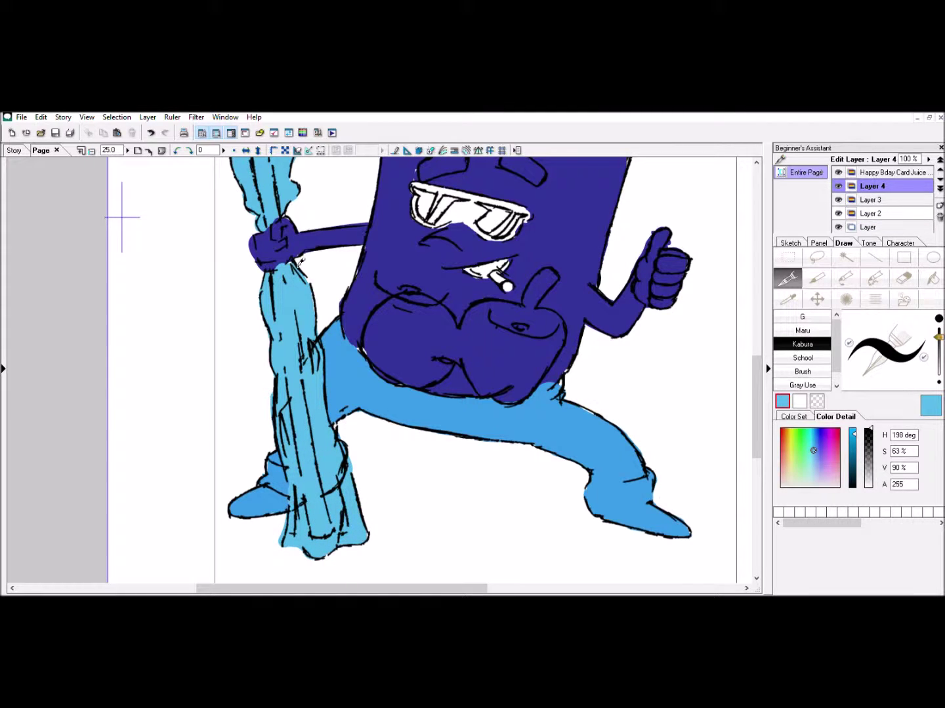
Erase the dark blue overspill around the hand holding the wrapped straw on Layer 2
key("e")
left_click(870, 200)
left_click(871, 186)
left_click(869, 213)
left_click_drag(252, 237, 260, 258)
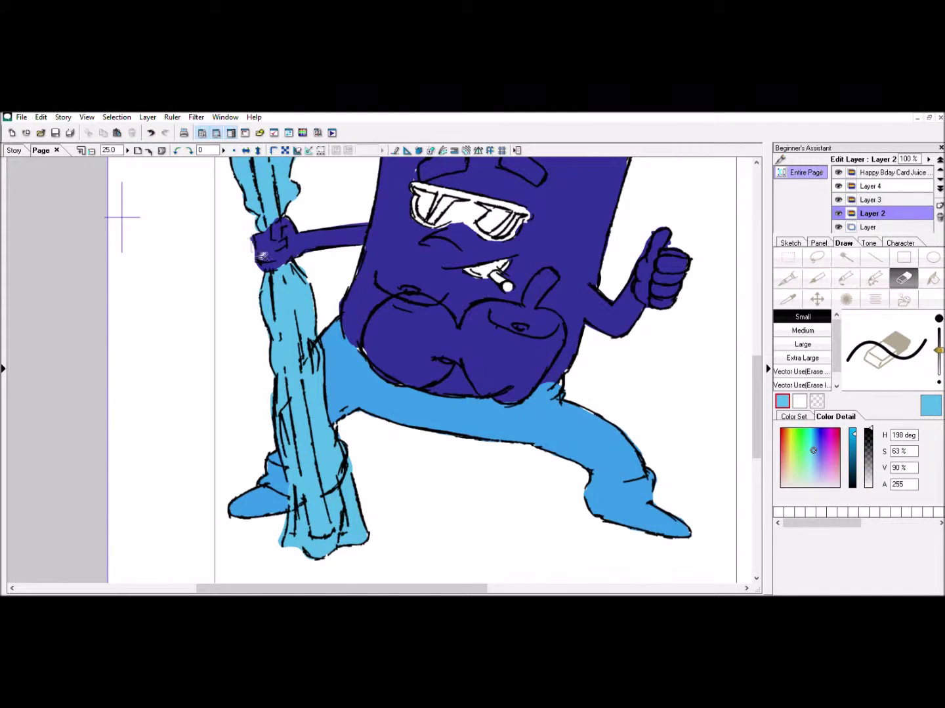
Check Layer 3 by toggling its visibility, and touch up the light blue waist and the box's dark blue lower edge
key("alt+Up")
key("alt+Up")
left_click(838, 202)
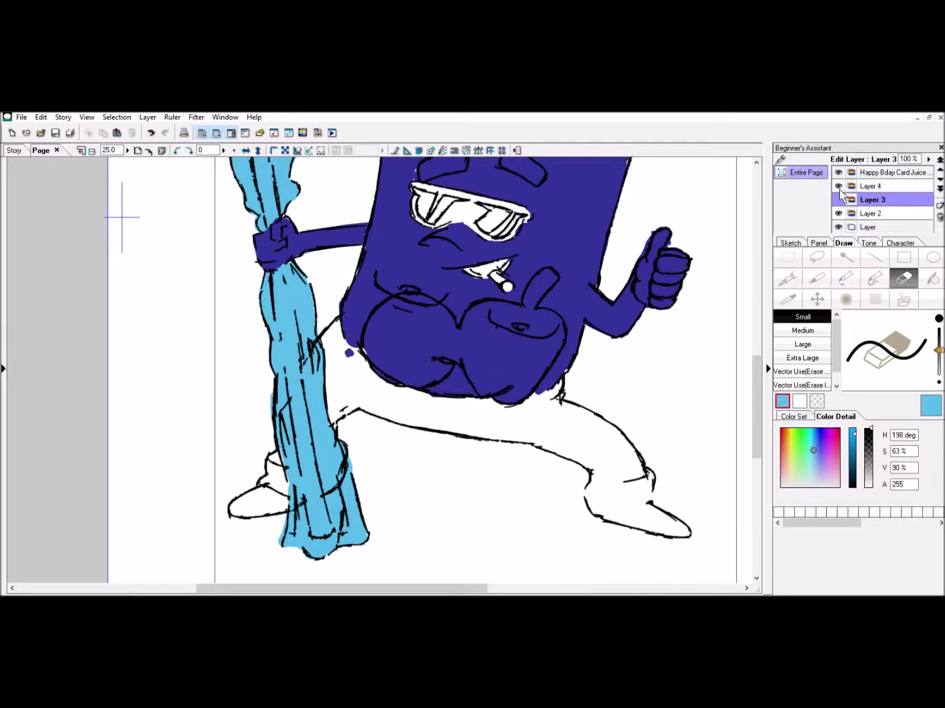
key("p")
key("e")
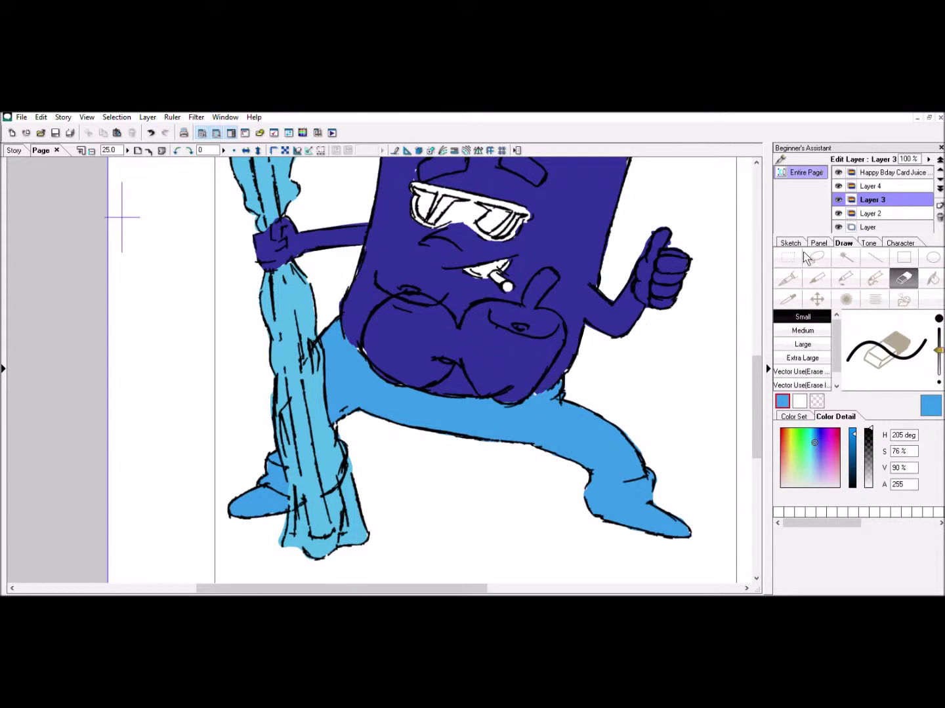
key("p")
left_click(872, 214)
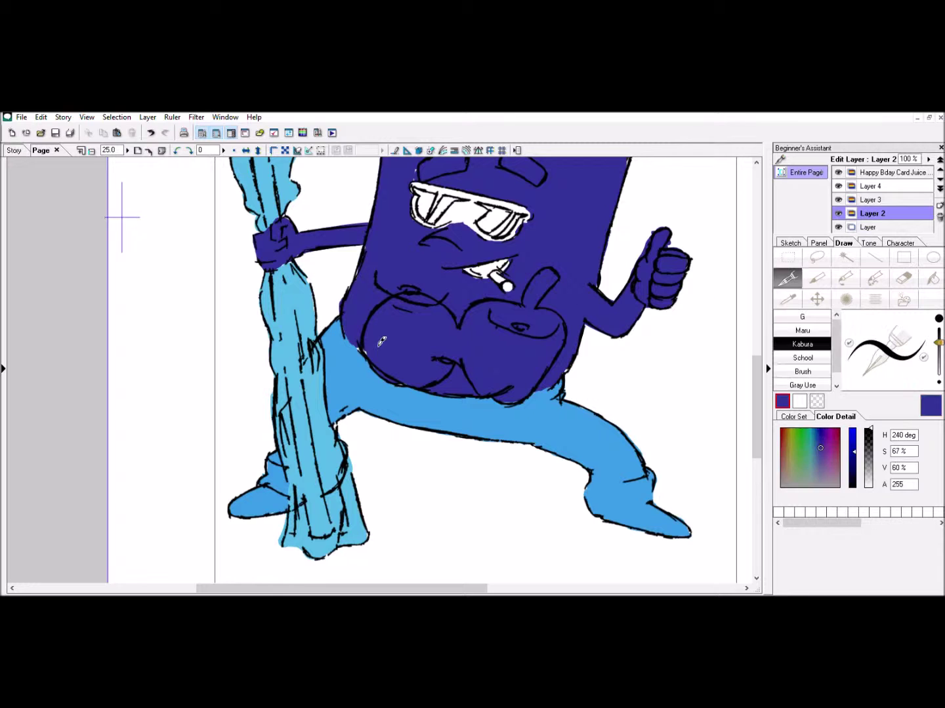
Erase the sky blue overspill around the upper part of the wrapped straw on Layer 4
left_click_drag(756, 362, 757, 334)
left_click(873, 186)
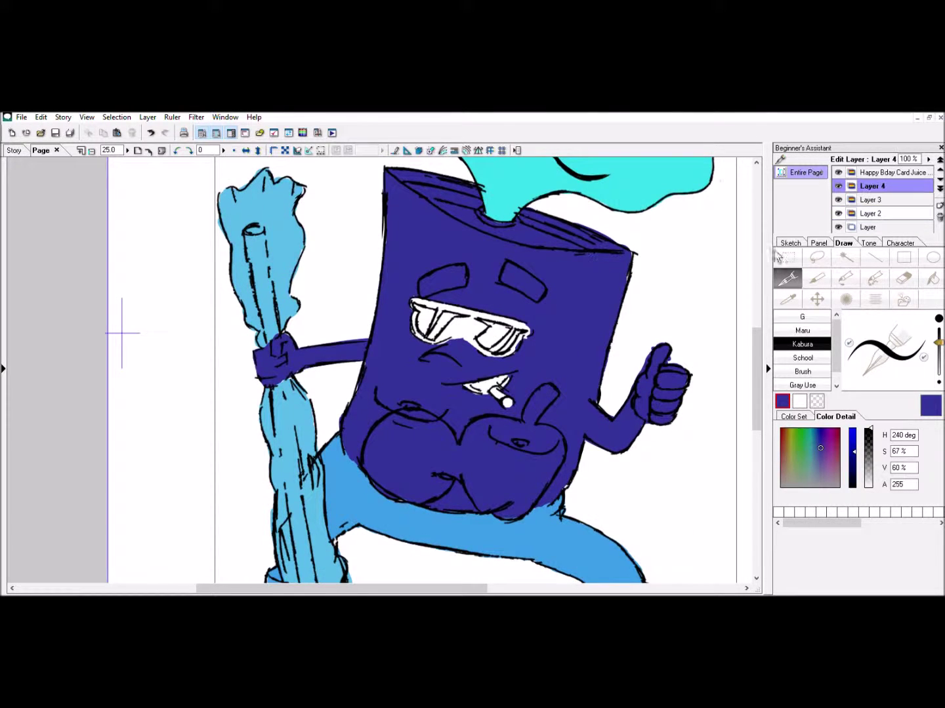
left_click_drag(393, 589, 361, 589)
key("e")
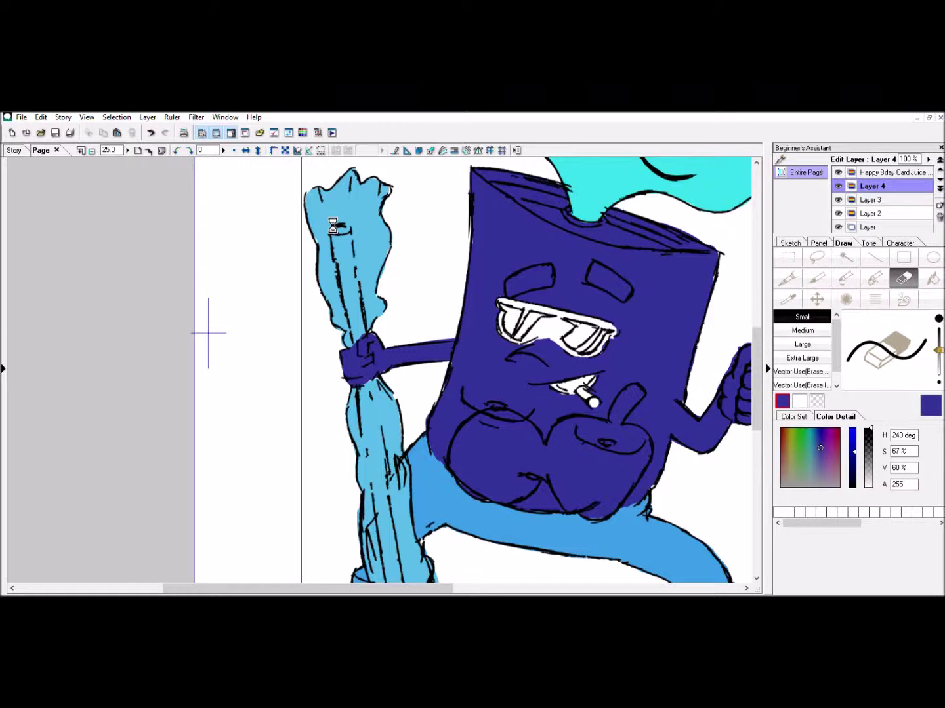
Create a colour layer directly beneath the line art and choose a crimson red (H 349, S 65)
left_click(893, 172)
key("p")
left_click(853, 434)
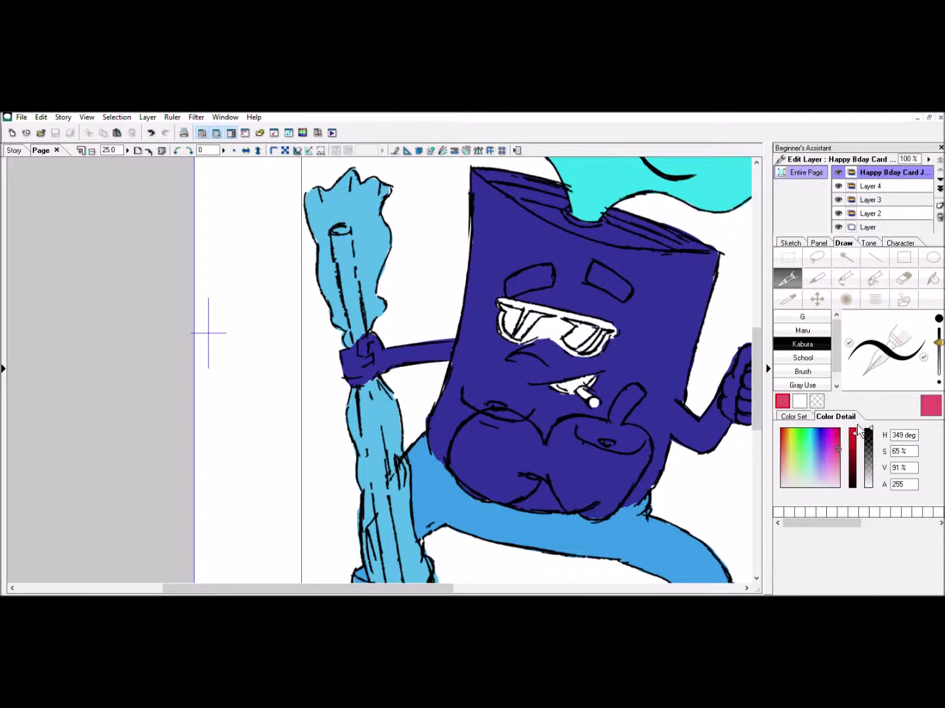
left_click(939, 206)
left_click(939, 180)
left_click(148, 118)
left_click(148, 238)
left_click(495, 354)
Paint the apple on the front of the box crimson with a thicker pen
mouse_move(580, 452)
left_mouse_down()
mouse_move(589, 493)
mouse_move(579, 502)
mouse_move(554, 459)
left_mouse_up()
left_click_drag(939, 343, 938, 333)
mouse_move(593, 489)
left_mouse_down()
mouse_move(582, 431)
mouse_move(633, 429)
mouse_move(614, 423)
left_mouse_up()
left_click_drag(617, 463, 584, 515)
left_click_drag(584, 515, 646, 453)
Create another colour layer above Layer 5, paint the round fruit orange (H 29, S 60, V 88), and erase the overspill
left_click(939, 206)
left_click(149, 238)
left_click(487, 390)
left_click(786, 451)
mouse_move(522, 443)
left_mouse_down()
mouse_move(517, 475)
mouse_move(460, 426)
mouse_move(531, 477)
left_mouse_up()
key("e")
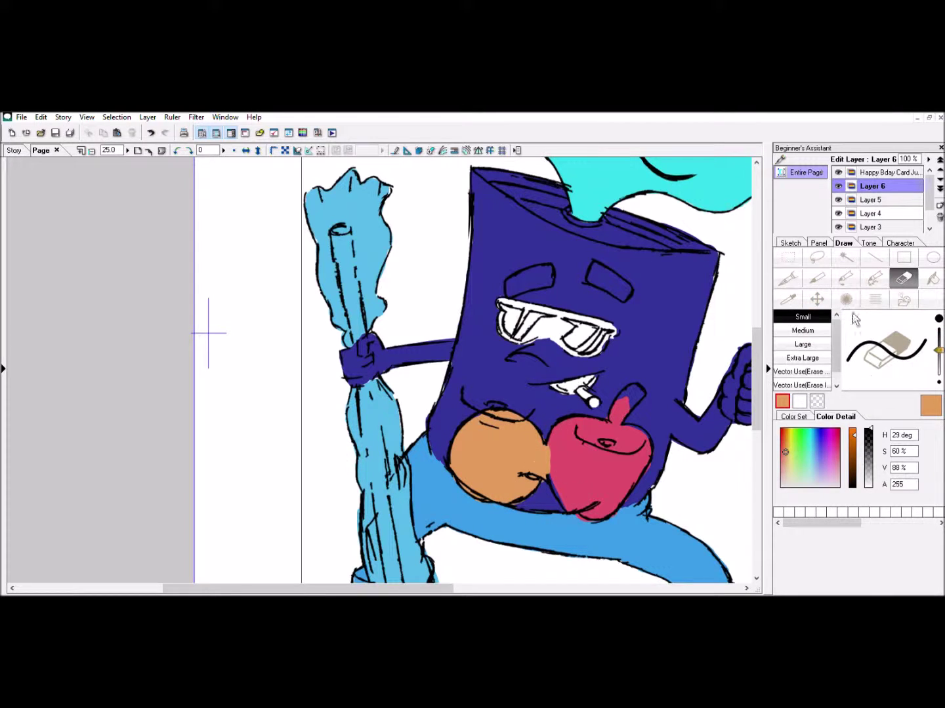
Sample the apple's crimson on Layer 5, paint the rest of its stem, and clean up the edges
left_click(873, 199)
left_click(788, 300)
left_click(613, 473)
left_click(788, 279)
mouse_move(640, 390)
left_mouse_down()
mouse_move(627, 412)
mouse_move(647, 433)
left_mouse_up()
left_click(904, 279)
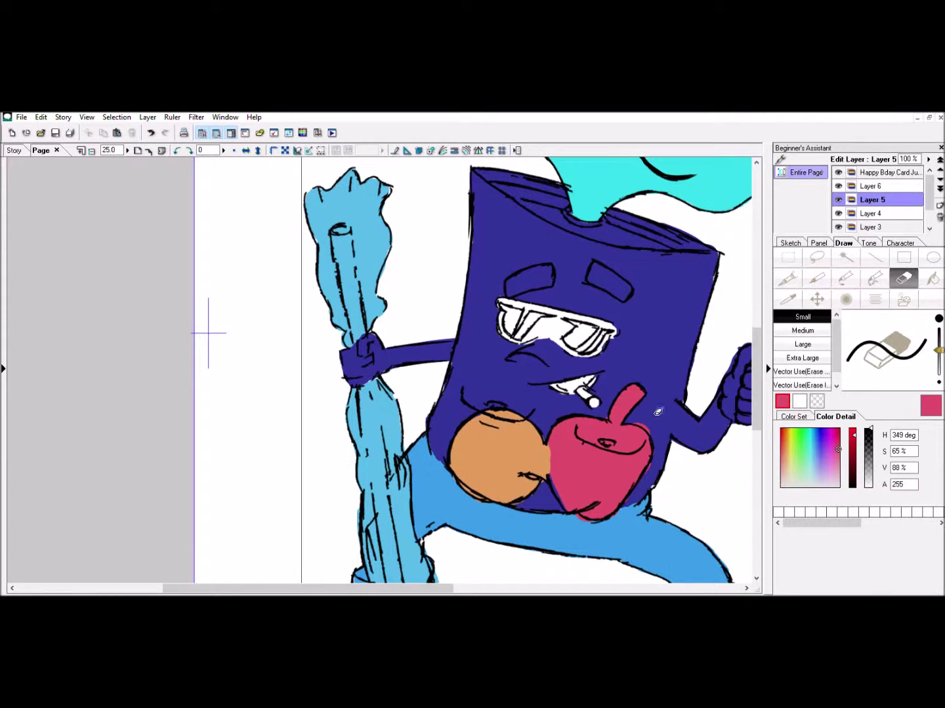
key("p")
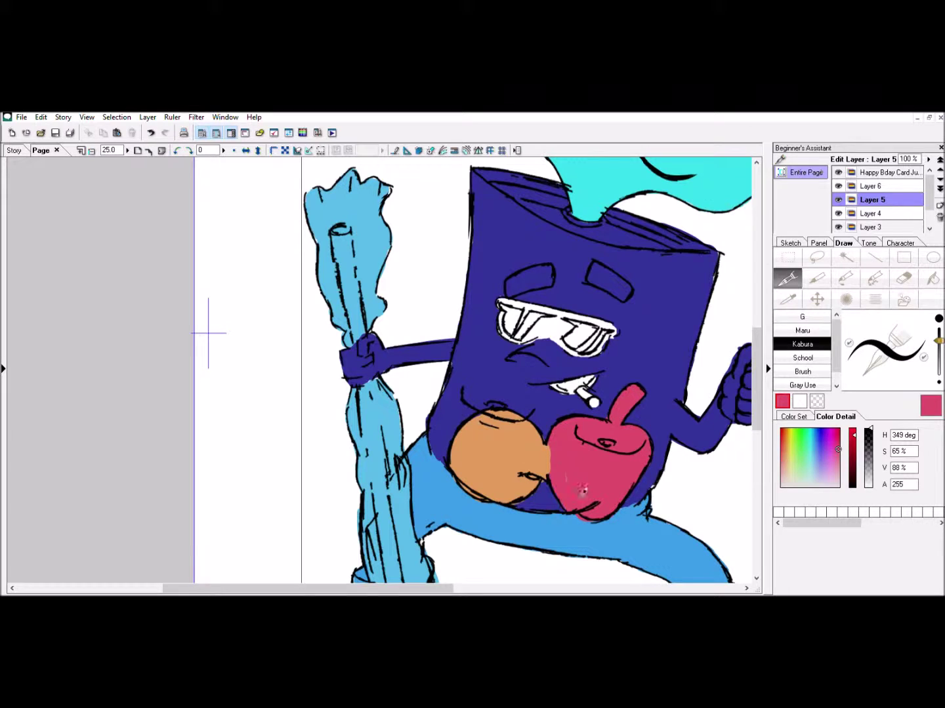
Lower the opacity of the round fruit's Layer 6 to 64% and the apple's Layer 5 to 56%
left_click(875, 187)
left_click(904, 279)
left_click(928, 160)
left_click(887, 198)
left_click_drag(926, 171, 901, 171)
left_click(928, 160)
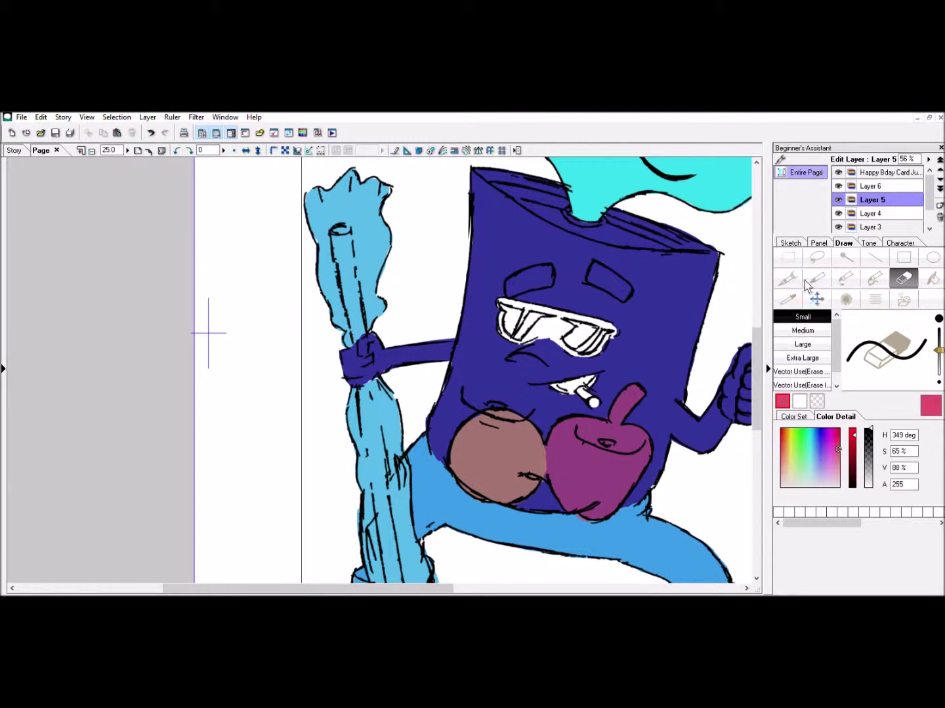
Create a layer directly beneath the line art and paint both eyebrows dark grey with the pen
left_click(788, 280)
left_click(852, 474)
left_click(794, 416)
left_click(818, 424)
left_click(939, 205)
left_click_drag(605, 265, 631, 289)
left_click_drag(515, 284, 535, 277)
Paint the sunglasses frame dark grey on Layer 7 with a slightly thinner pen
left_click_drag(553, 337, 581, 354)
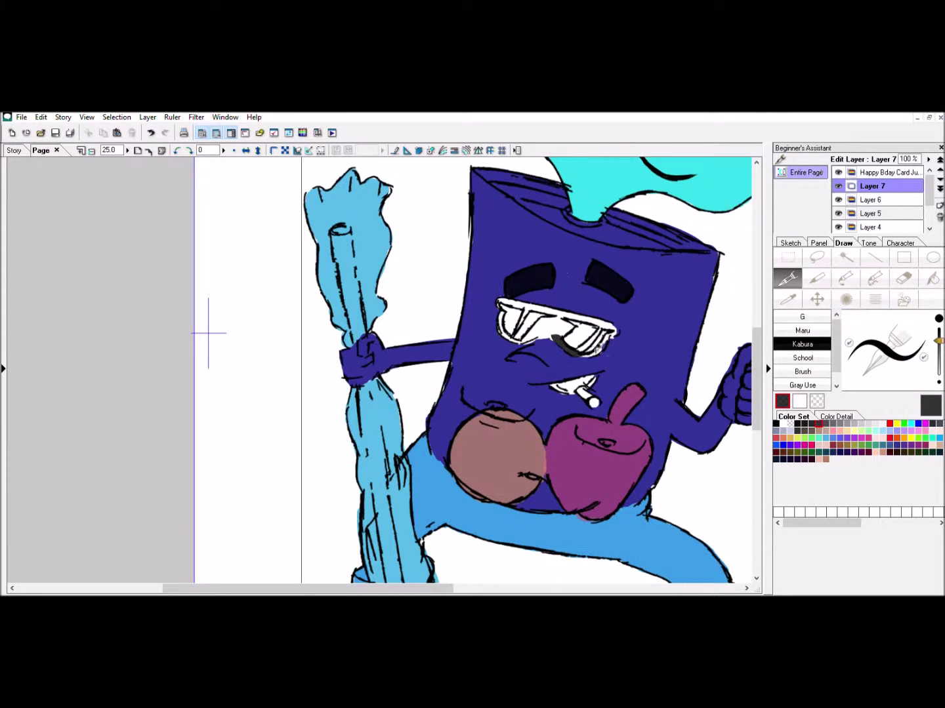
left_click_drag(939, 341, 939, 344)
mouse_move(581, 352)
left_mouse_down()
mouse_move(601, 324)
mouse_move(578, 322)
mouse_move(545, 338)
mouse_move(572, 304)
mouse_move(519, 302)
mouse_move(501, 324)
mouse_move(562, 319)
left_mouse_up()
Choose yellow (H 50, S 100, V 94) and paint the inside of the mouth on Layer 6
left_click(904, 438)
left_click(835, 417)
left_click(788, 428)
left_click(873, 198)
left_click_drag(572, 389, 607, 370)
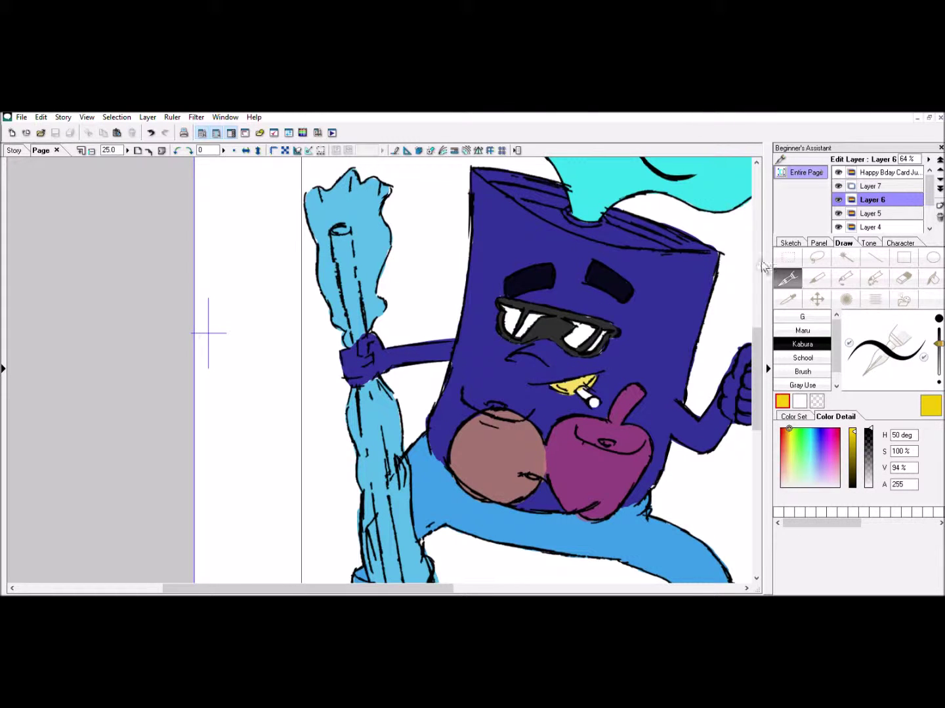
Clean up the thumbs-up hand's colour on Layer 2 with the eraser and sample the box's dark blue for retouching with the pen
left_click(876, 214)
left_click(905, 277)
left_click_drag(928, 191, 930, 204)
left_click(838, 224)
left_click(837, 224)
left_click(871, 223)
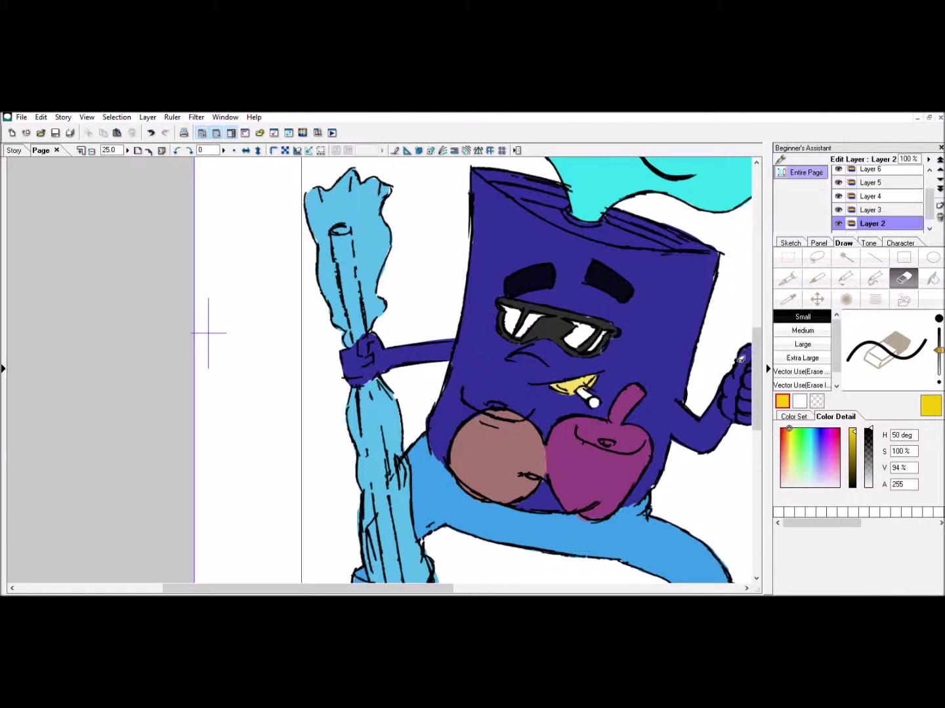
left_click(553, 588)
left_click(788, 299)
left_click(584, 288)
left_click(788, 279)
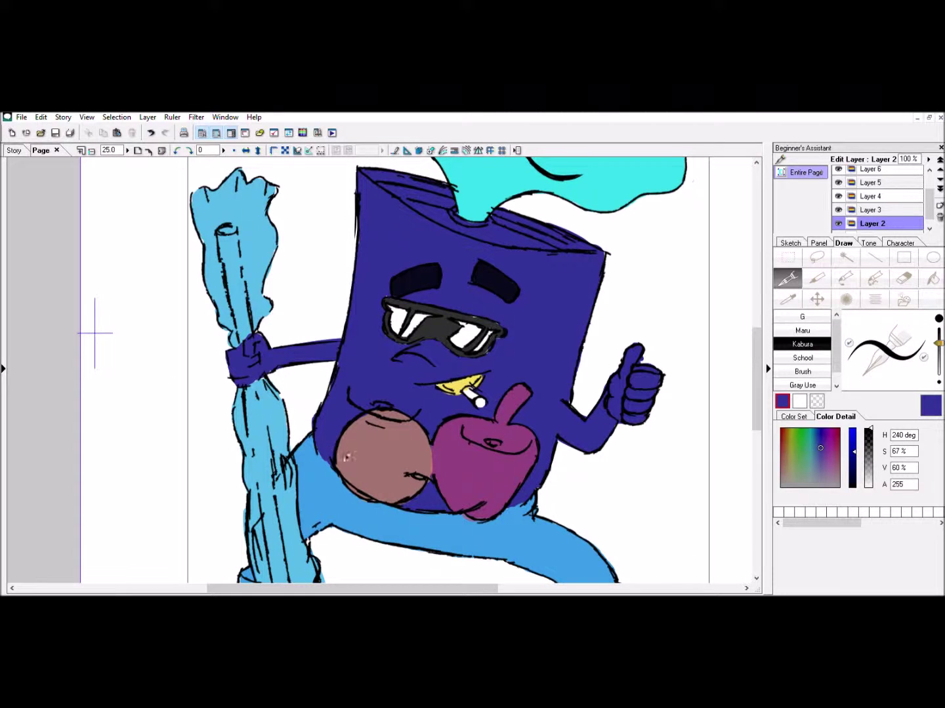
Create a layer above Layer 2 and paint the recessed top of the juice box light grey
left_click(940, 206)
left_click(818, 456)
left_click(793, 417)
left_click(862, 424)
key("ctrl+1")
left_click(148, 116)
left_click(107, 307)
left_click(463, 346)
mouse_move(417, 186)
left_mouse_down()
mouse_move(400, 194)
mouse_move(459, 229)
mouse_move(509, 218)
mouse_move(554, 240)
mouse_move(575, 236)
left_mouse_up()
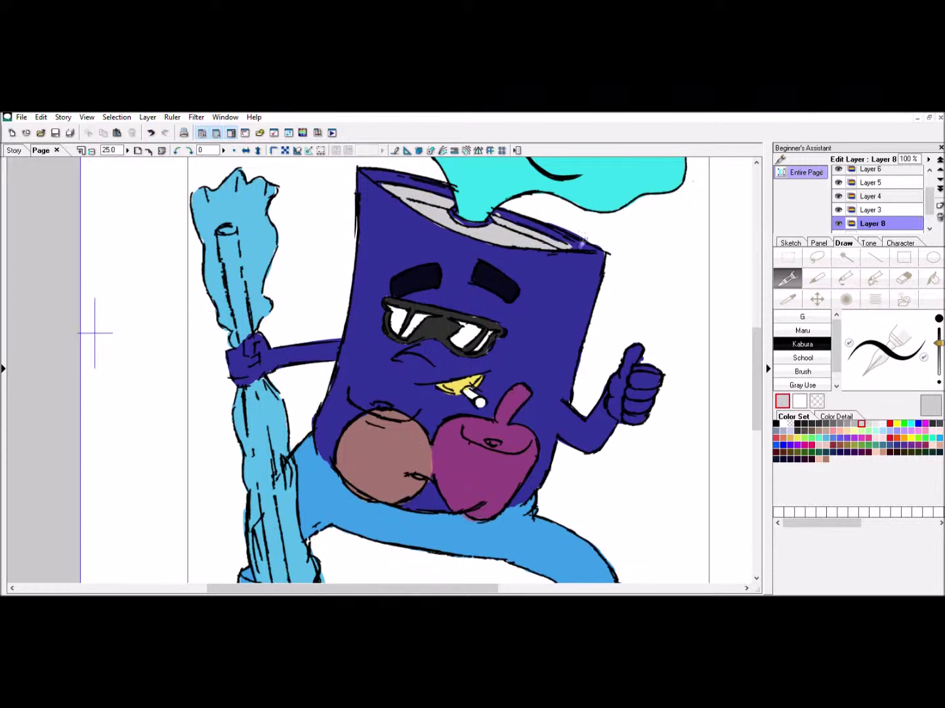
Paint the rim around the box's spout hole medium grey and ready the eraser on Layer 8 for cleanup
left_click(841, 424)
left_click(873, 209)
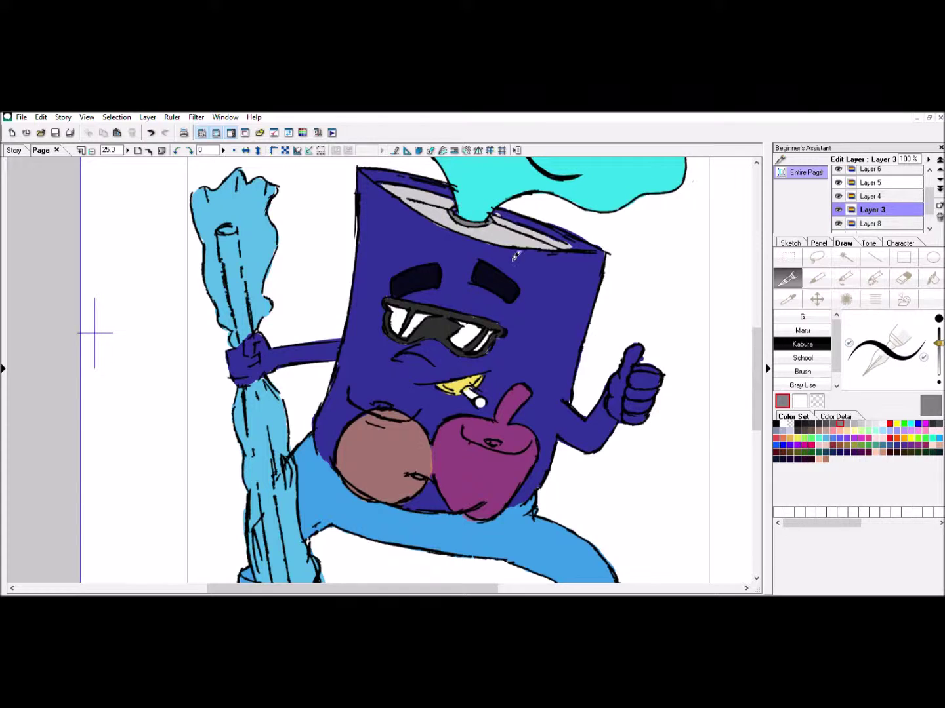
left_click(872, 223)
left_click(904, 279)
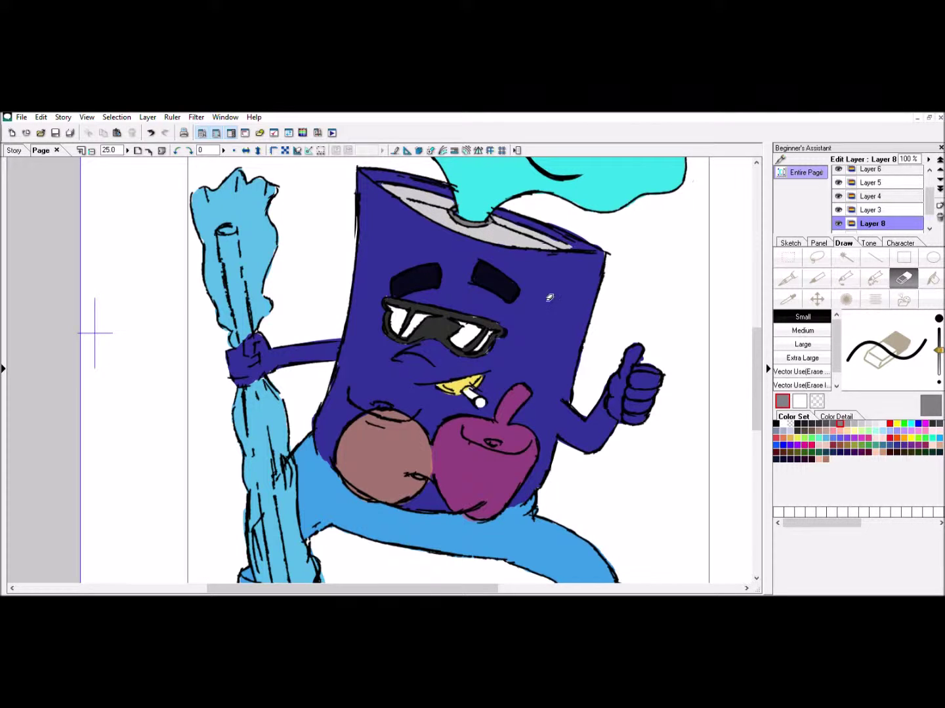
Create a layer above Layer 7 and paint white shine streaks across the box's grey top and spout rim
left_click(800, 401)
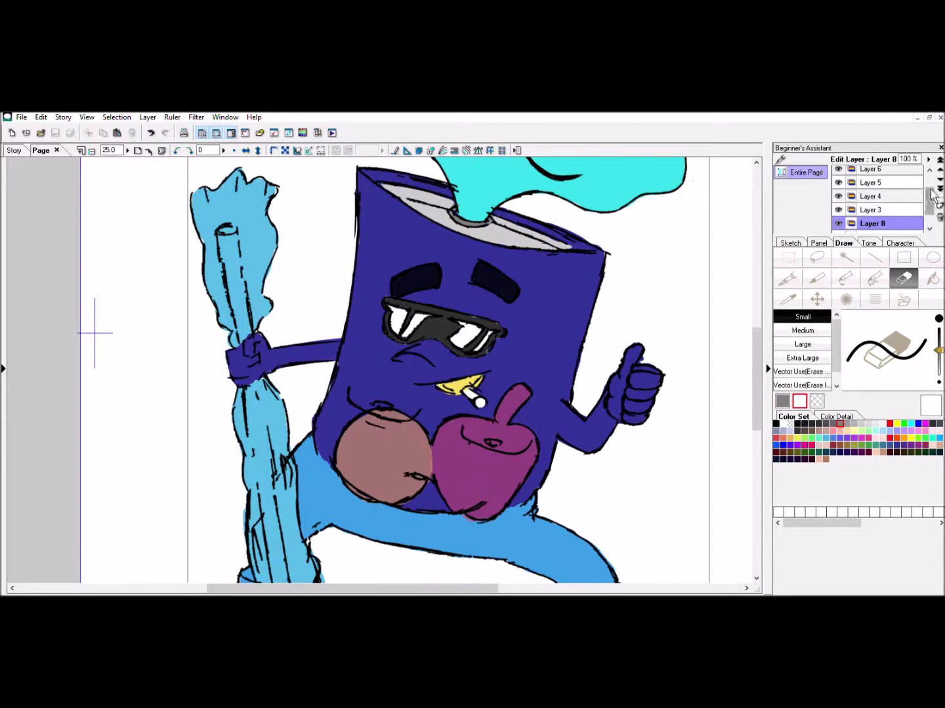
left_click_drag(929, 202, 930, 185)
left_click(881, 186)
left_click(788, 279)
key("bracketleft")
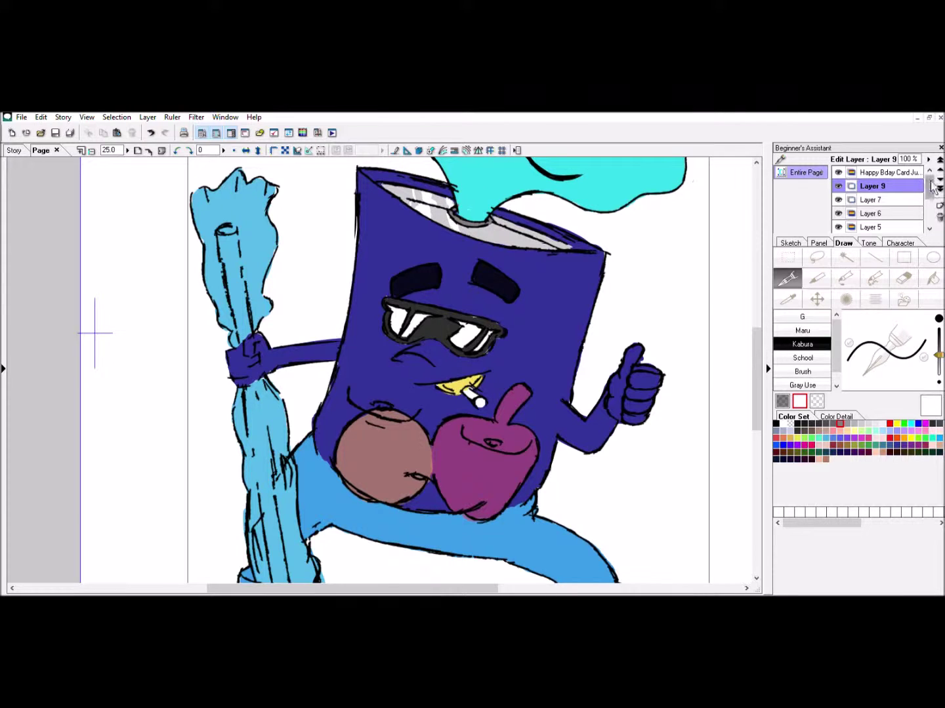
key("bracketright")
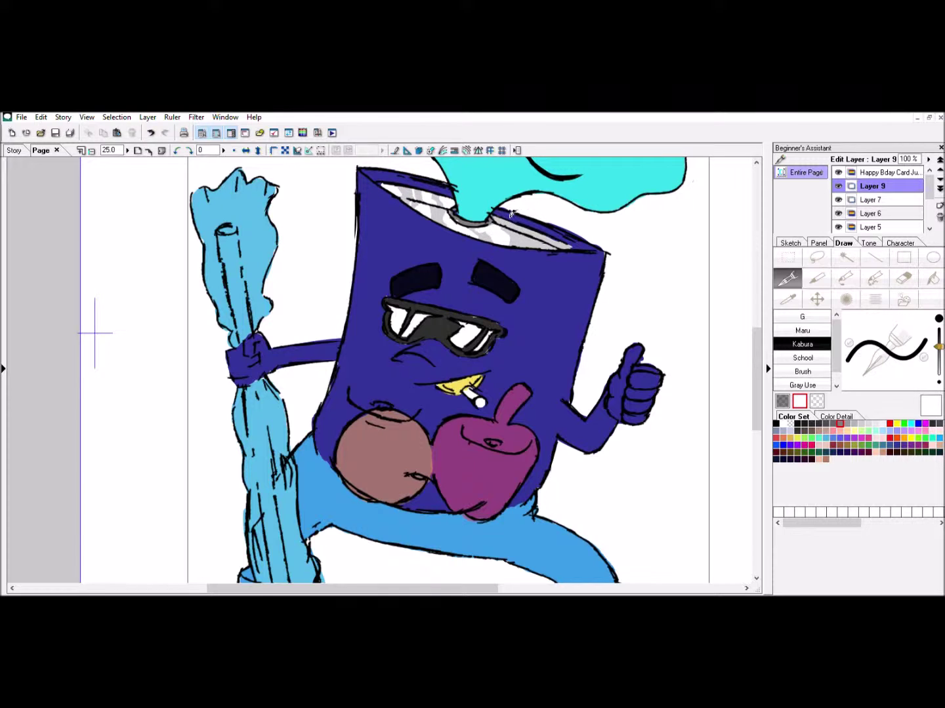
left_click_drag(530, 221, 573, 242)
key("e")
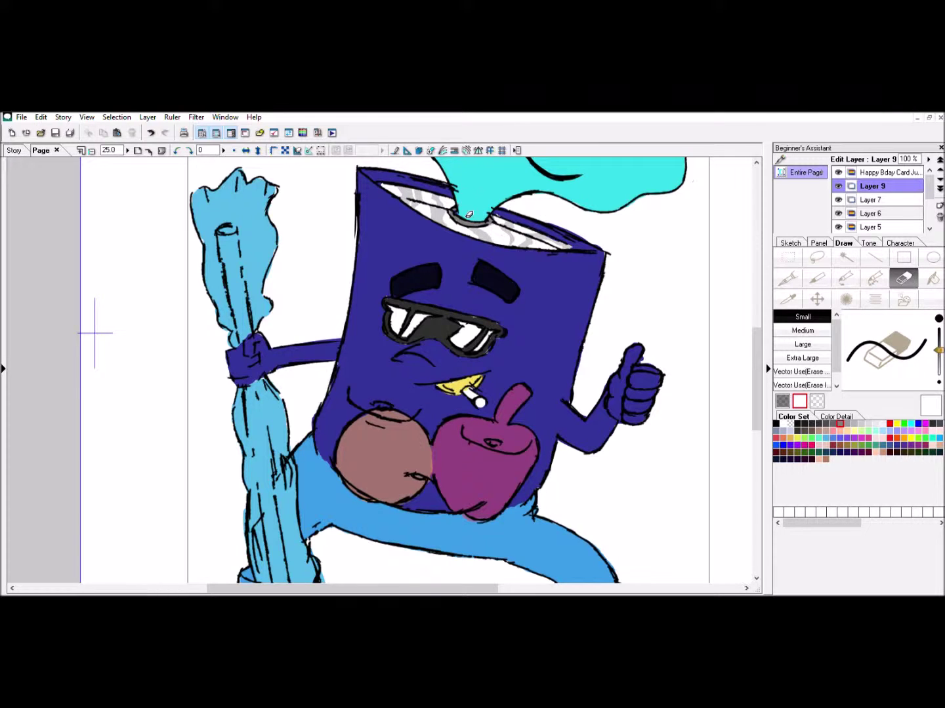
key("p")
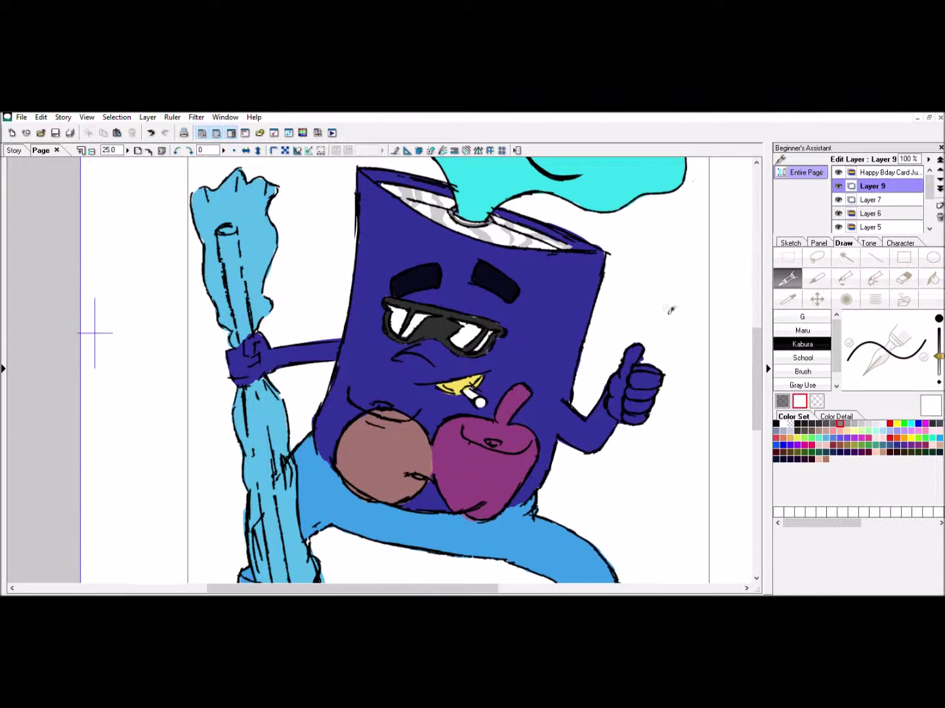
Paint white highlights on the thumbs-up hand, apple and stem, nose, and the cheek above the round fruit
left_click_drag(644, 371, 634, 419)
mouse_move(514, 450)
left_mouse_down()
mouse_move(530, 440)
mouse_move(524, 448)
left_mouse_up()
left_click_drag(414, 413, 423, 404)
mouse_move(439, 343)
left_mouse_down()
mouse_move(423, 355)
mouse_move(449, 355)
mouse_move(434, 354)
mouse_move(438, 362)
left_mouse_up()
left_click(939, 343)
left_click(904, 280)
left_click(788, 280)
left_click(939, 351)
mouse_move(520, 387)
left_mouse_down()
mouse_move(529, 393)
mouse_move(507, 415)
left_mouse_up()
Paint thin white highlights on the hand gripping the staff and along the staff's folds with a finer pen
key("bracketleft")
mouse_move(235, 359)
left_mouse_down()
mouse_move(255, 346)
mouse_move(261, 372)
left_mouse_up()
left_click_drag(254, 187, 264, 183)
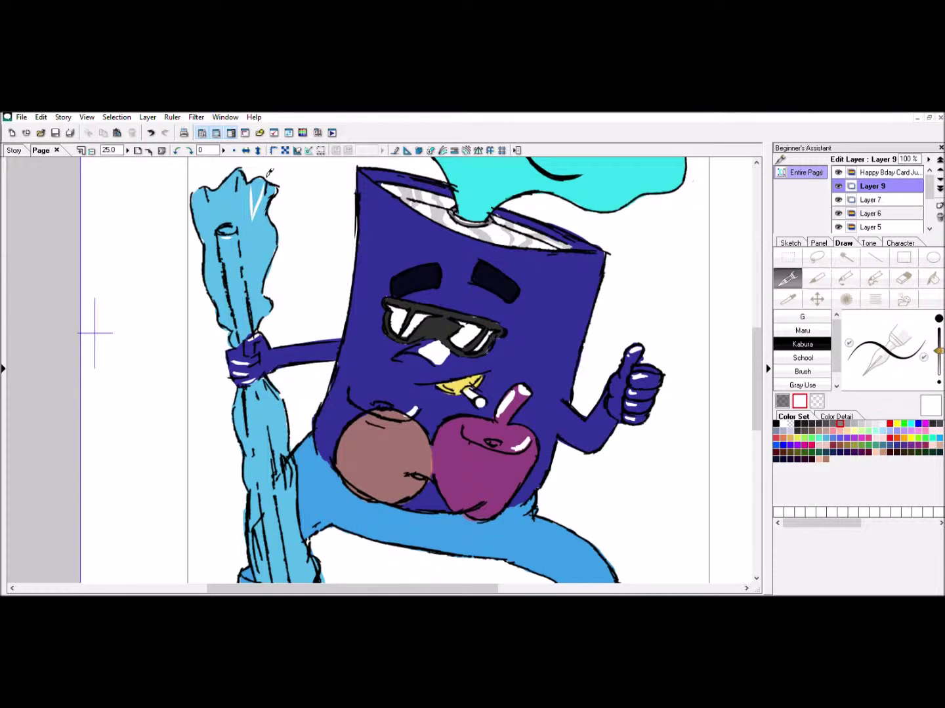
left_click_drag(266, 297, 259, 312)
left_click_drag(285, 469, 287, 493)
left_click_drag(293, 477, 292, 500)
left_click_drag(245, 458, 256, 481)
left_click_drag(265, 390, 282, 428)
Paint white highlights on the boot cuff and the lower part of the staff
scroll(584, 390, "down", 3)
mouse_move(594, 486)
left_mouse_down()
mouse_move(620, 480)
mouse_move(602, 508)
mouse_move(562, 485)
left_mouse_up()
left_click_drag(265, 425, 256, 469)
left_click_drag(315, 504, 322, 535)
mouse_move(280, 511)
left_mouse_down()
mouse_move(271, 536)
mouse_move(289, 535)
left_mouse_up()
scroll(500, 416, "up", 2)
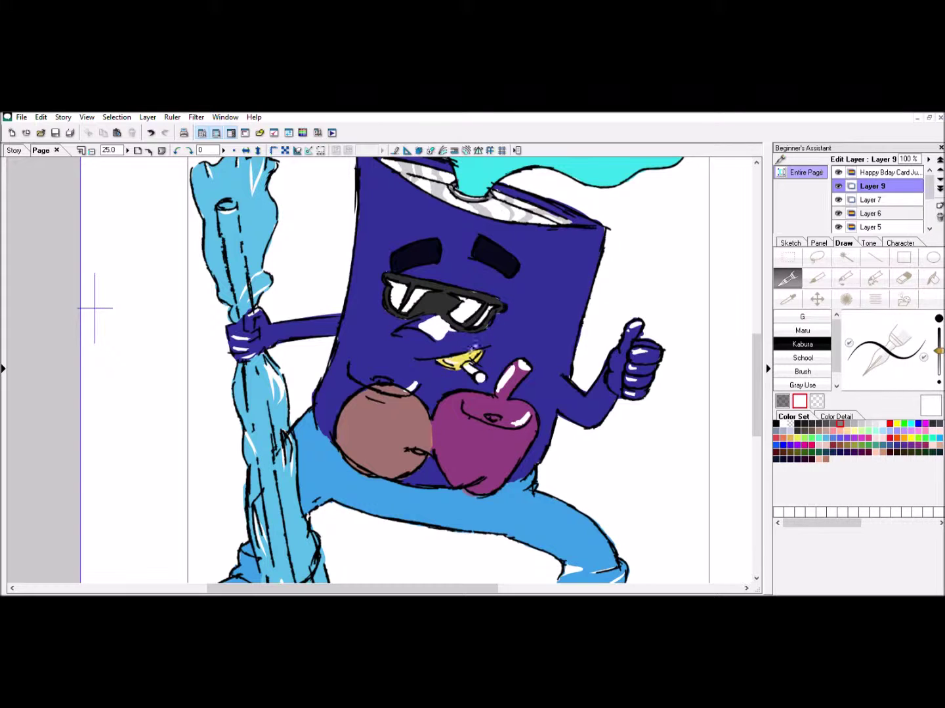
Trim the nose highlight with the eraser and lower Layer 9's opacity to 56%
left_click(903, 279)
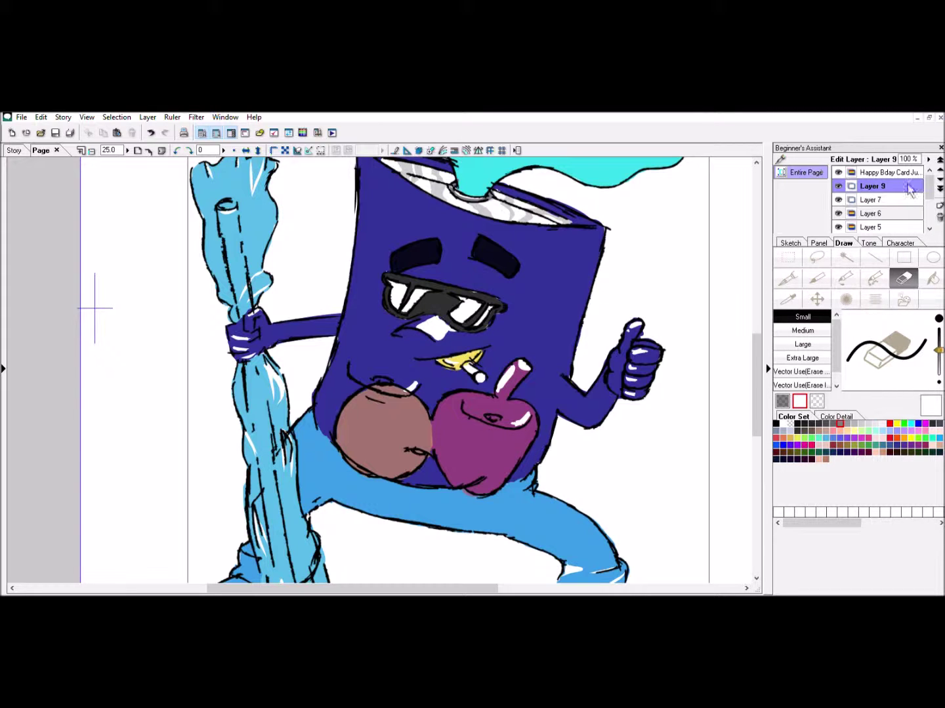
left_click(929, 159)
left_click_drag(939, 169, 925, 169)
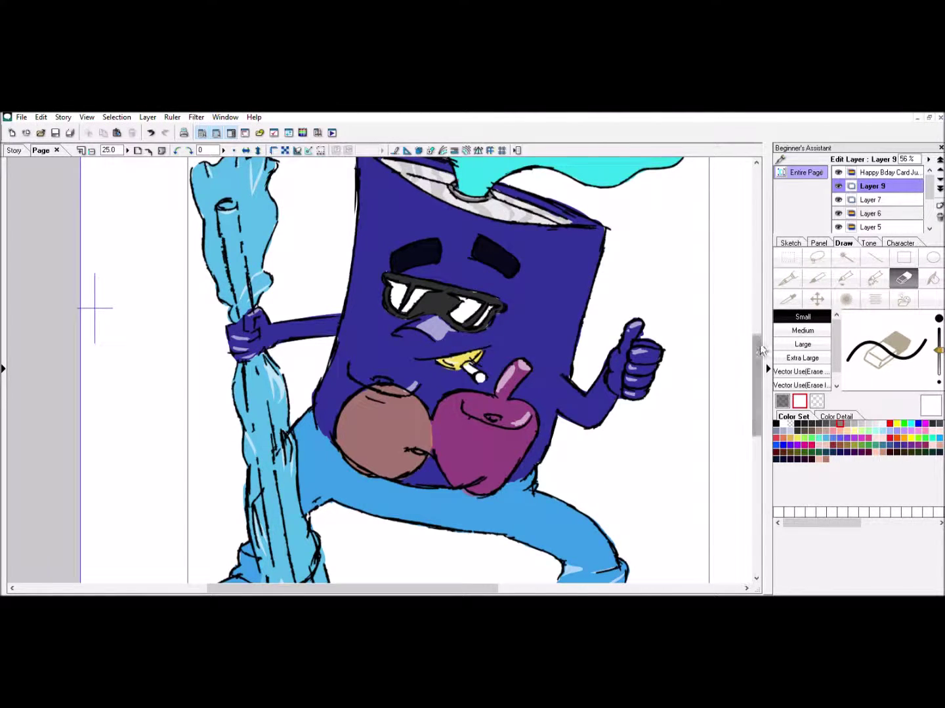
Create a layer above Layer 9 and paint broad white highlights on the turquoise juice splash
left_click_drag(759, 346, 759, 289)
left_click(787, 279)
left_click(940, 206)
mouse_move(476, 319)
left_mouse_down()
mouse_move(518, 356)
mouse_move(594, 351)
mouse_move(551, 341)
left_mouse_up()
mouse_move(221, 278)
left_mouse_down()
mouse_move(221, 298)
mouse_move(392, 342)
left_mouse_up()
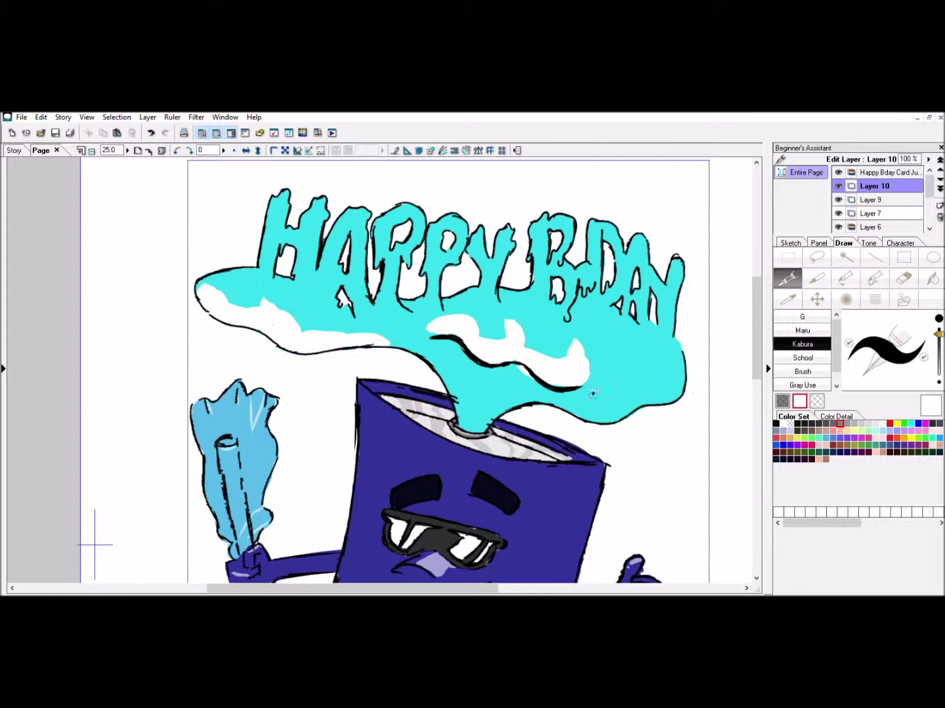
left_click_drag(613, 386, 686, 380)
Paint small white highlights on the HAPPY BDAY letters and the splash's upper edge with a thinner pen
left_click_drag(938, 335, 938, 343)
left_click_drag(444, 304, 478, 290)
left_click_drag(454, 232, 454, 251)
left_click_drag(938, 344, 938, 346)
left_click_drag(577, 271, 591, 265)
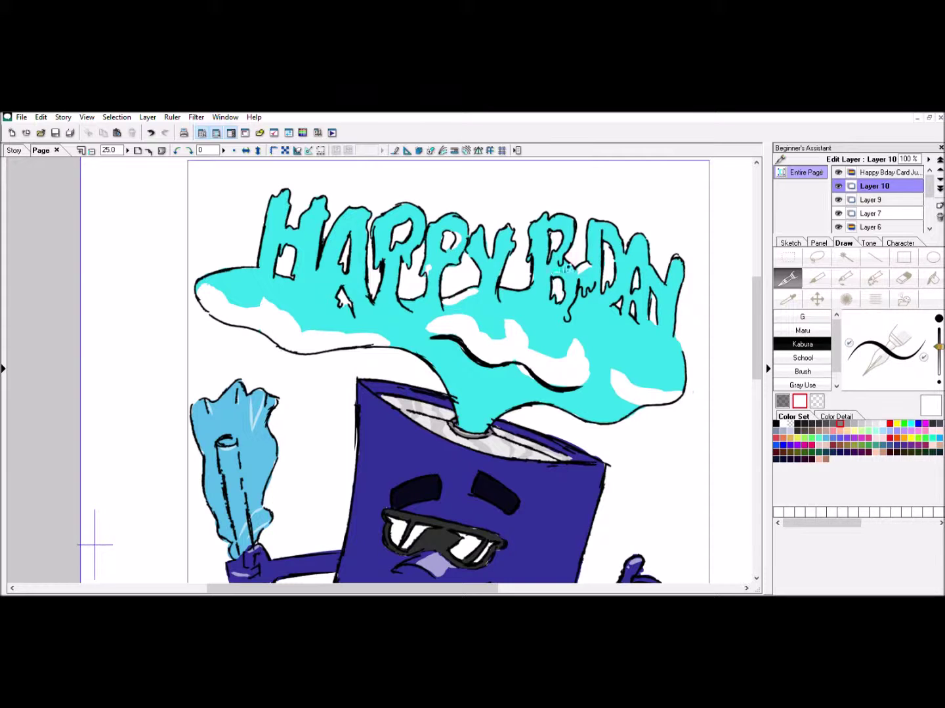
left_click_drag(363, 243, 364, 294)
left_click_drag(297, 238, 295, 263)
mouse_move(309, 214)
left_mouse_down()
mouse_move(302, 227)
mouse_move(324, 215)
mouse_move(284, 199)
mouse_move(281, 226)
left_mouse_up()
left_click_drag(542, 220, 536, 227)
left_click_drag(678, 269, 661, 329)
left_click_drag(641, 240, 633, 249)
mouse_move(508, 232)
left_mouse_down()
mouse_move(500, 246)
mouse_move(491, 234)
left_mouse_up()
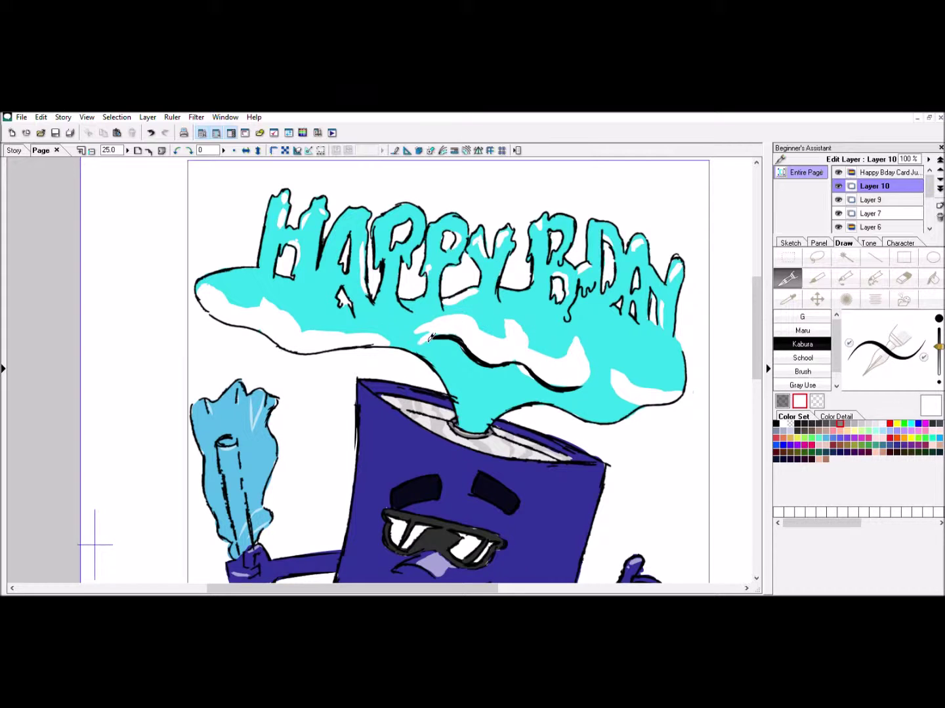
Reshape the splash highlights with the pen and eraser and lower Layer 10's opacity to 75%
key("e")
key("p")
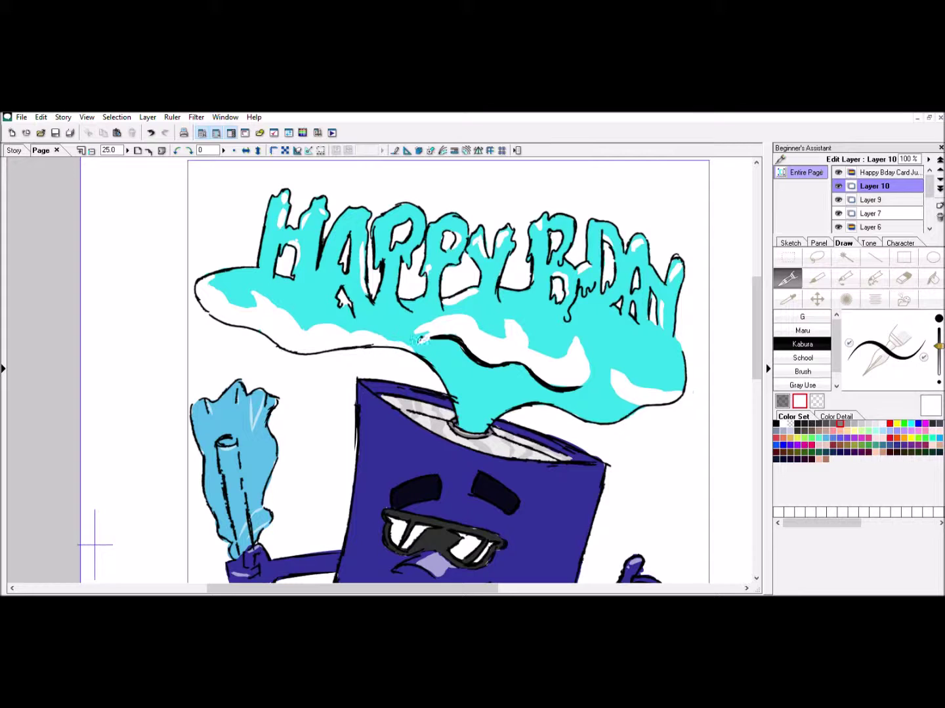
left_click_drag(514, 292, 501, 295)
left_click_drag(929, 159, 919, 172)
left_click_drag(683, 372, 666, 390)
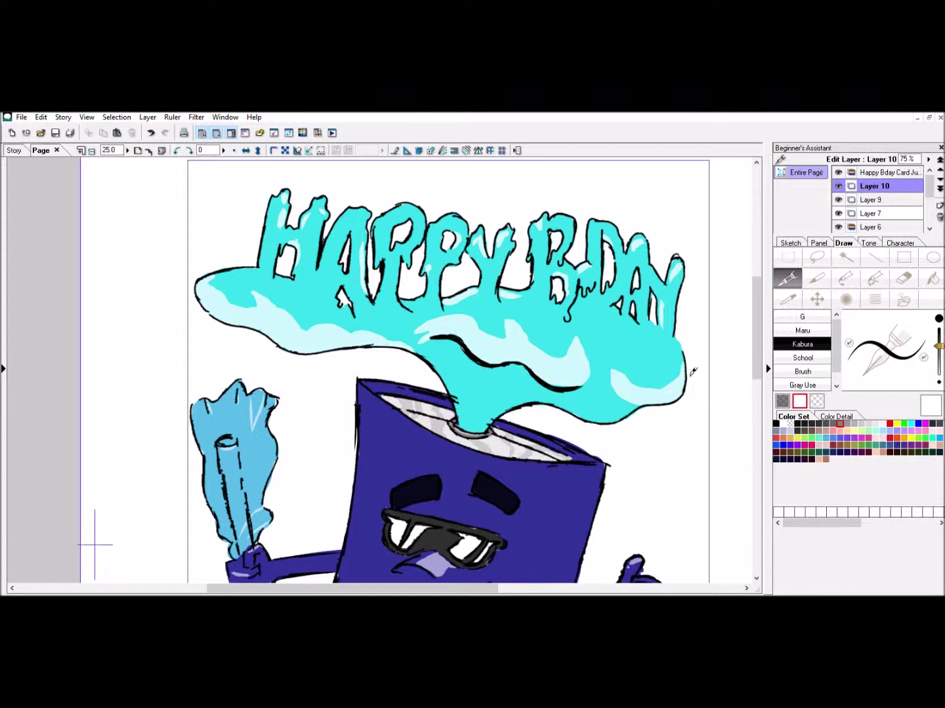
key("e")
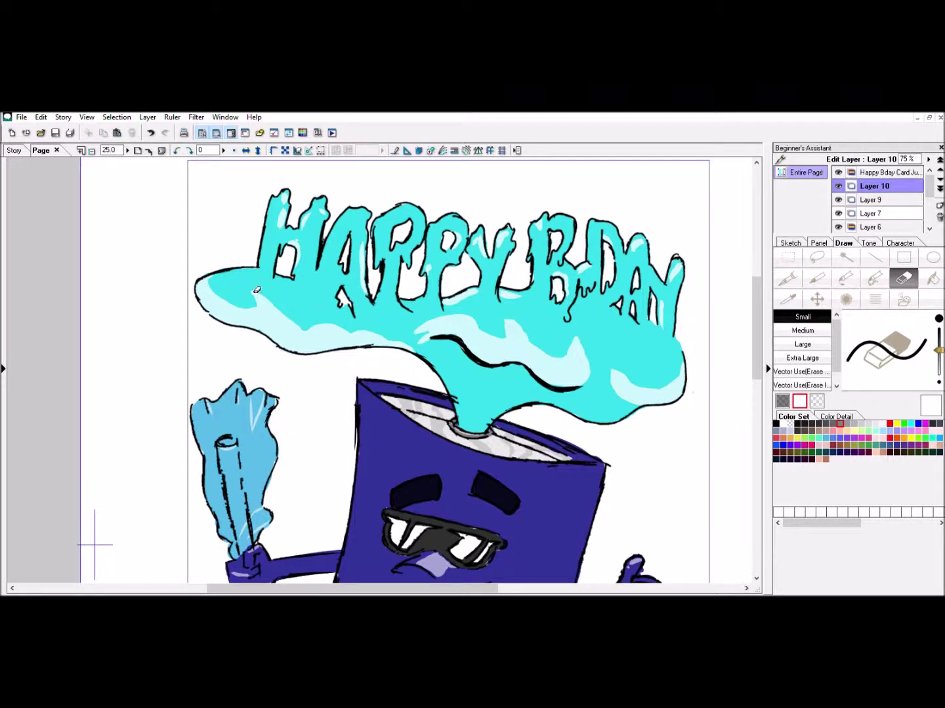
Create a shading layer above Layer 10, choose black for the pen, and delete the extra Layer 12
left_click(939, 206)
left_click(782, 401)
left_click(845, 417)
left_click(787, 416)
left_click(776, 425)
left_click(788, 278)
left_click(940, 206)
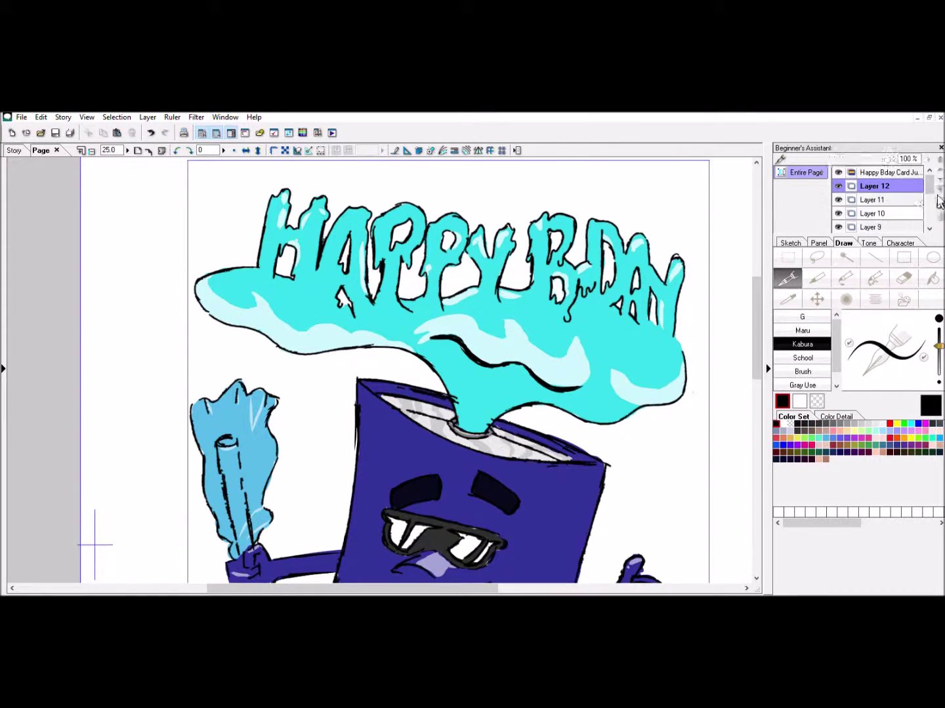
left_click(940, 217)
Paint a black shadow beneath the splash's curved line and set Layer 11's opacity to 6%
left_click(929, 160)
left_click_drag(433, 340, 485, 359)
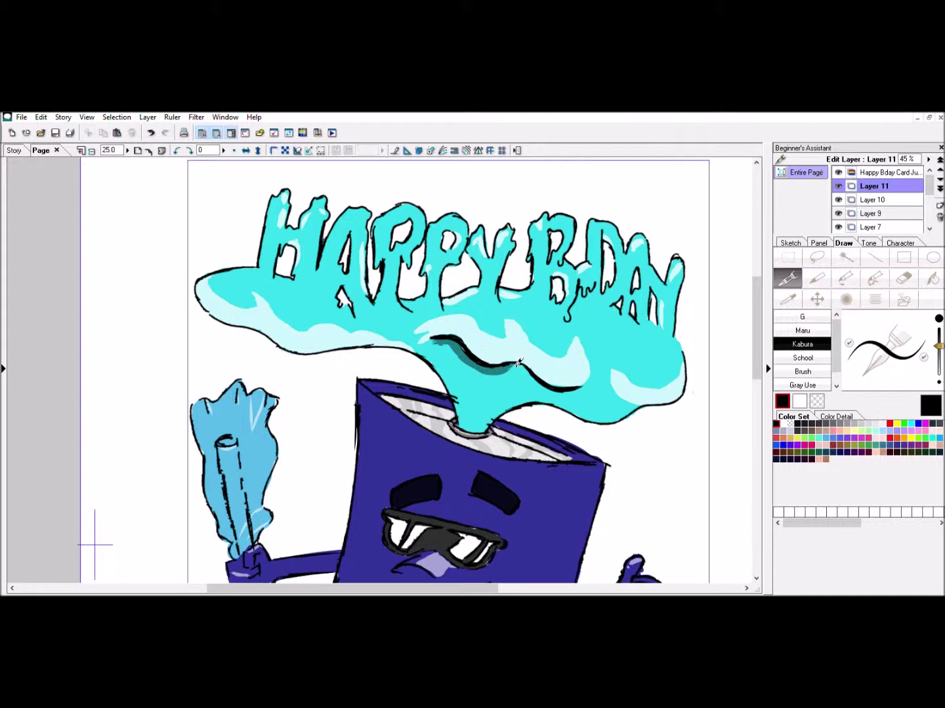
left_click_drag(927, 159, 929, 174)
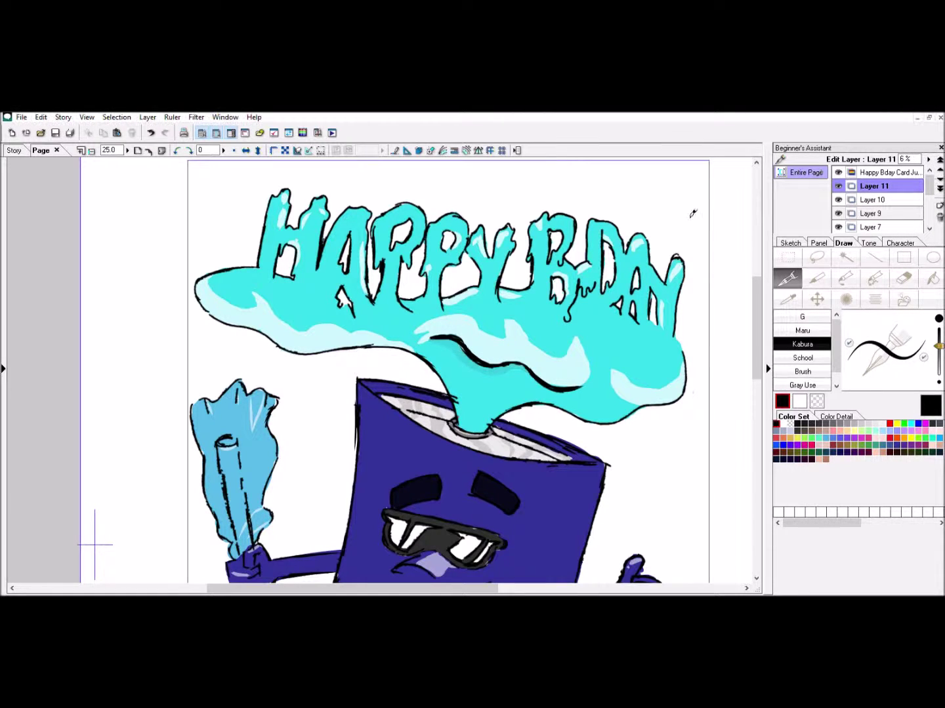
Paint faint black shading on the letters, splash, legs and round fruit on Layer 11
left_click_drag(402, 215, 392, 216)
left_click_drag(340, 243, 338, 252)
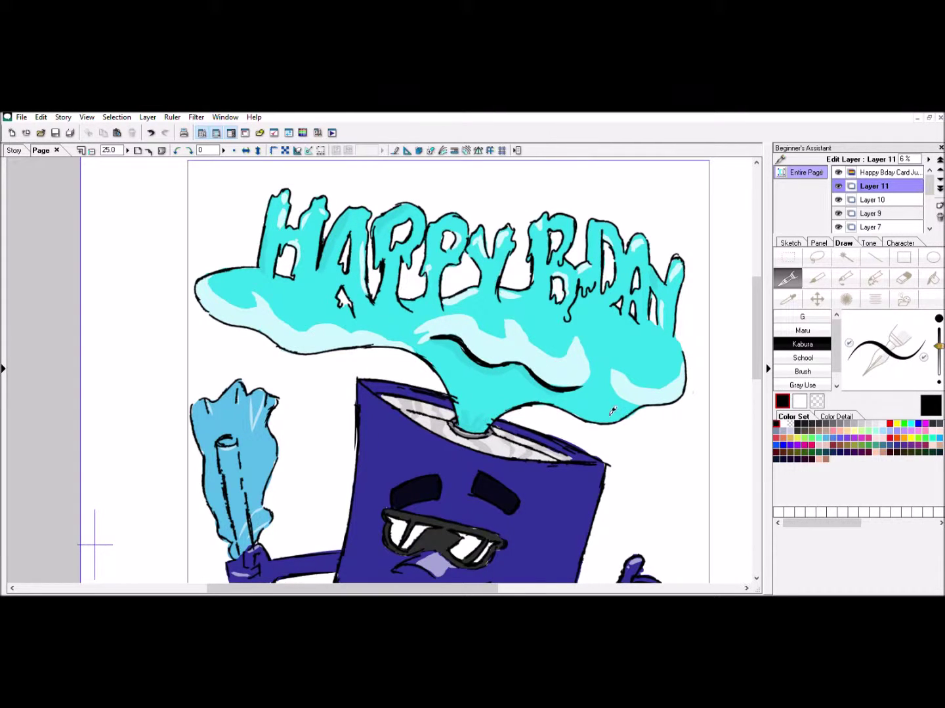
scroll(614, 411, "down", 5)
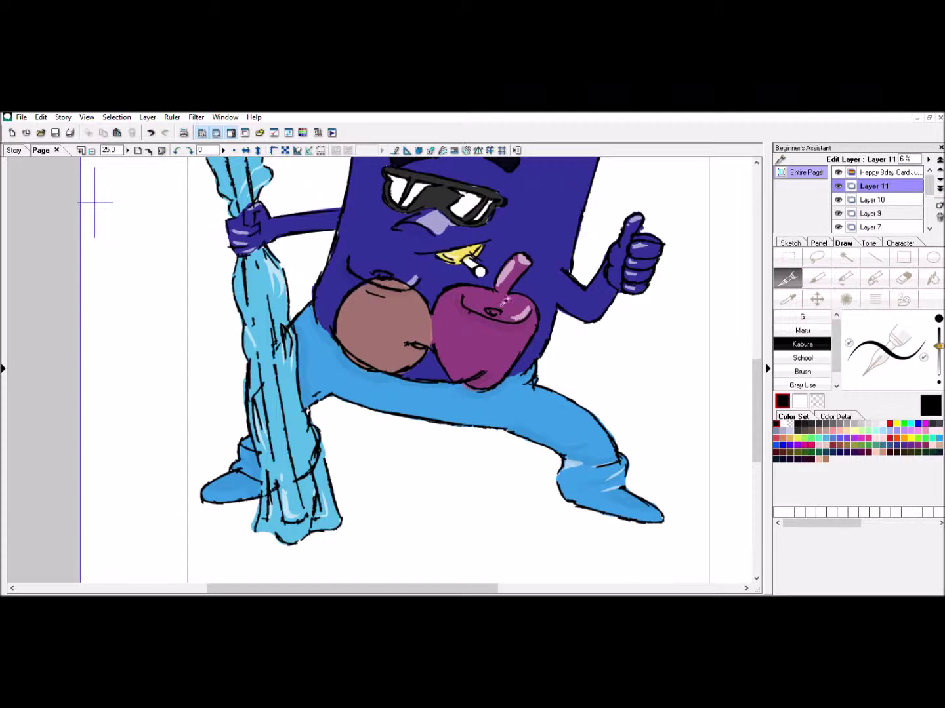
left_click_drag(423, 350, 412, 362)
Create a layer above Layer 11, set its opacity to 28%, and shade the underside of the nose in black
left_click(940, 205)
left_click_drag(928, 159, 886, 168)
left_click_drag(398, 230, 429, 232)
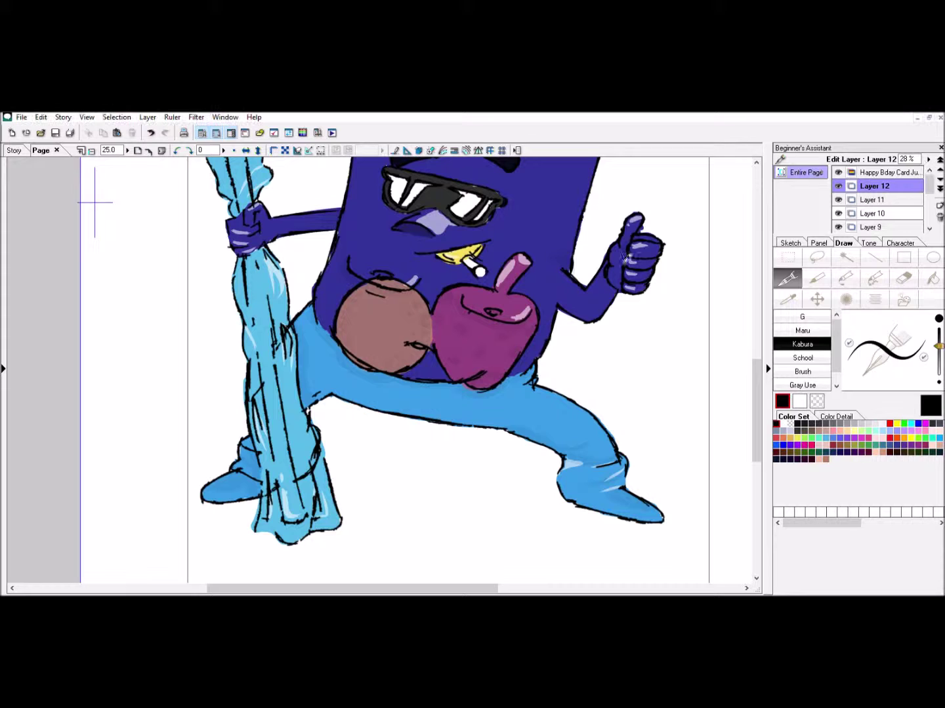
Paint small curved shadow dents across the apple and shade its upper edge on Layer 12
mouse_move(452, 324)
left_mouse_down()
mouse_move(464, 331)
mouse_move(458, 357)
left_mouse_up()
left_click_drag(475, 357, 482, 350)
left_click_drag(495, 337, 508, 337)
left_click_drag(452, 294, 442, 299)
left_click_drag(436, 318, 444, 322)
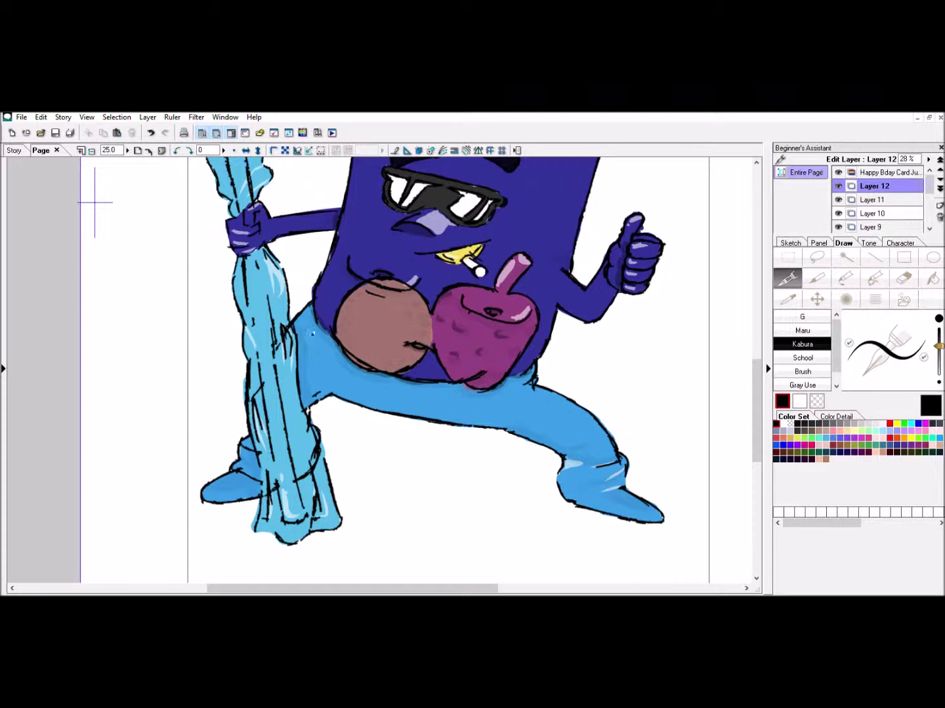
Shade the leg beside the staff, the boot behind it, and the joint of the thumbs-up arm on Layer 12
left_click_drag(301, 362, 304, 407)
left_click_drag(250, 438, 257, 468)
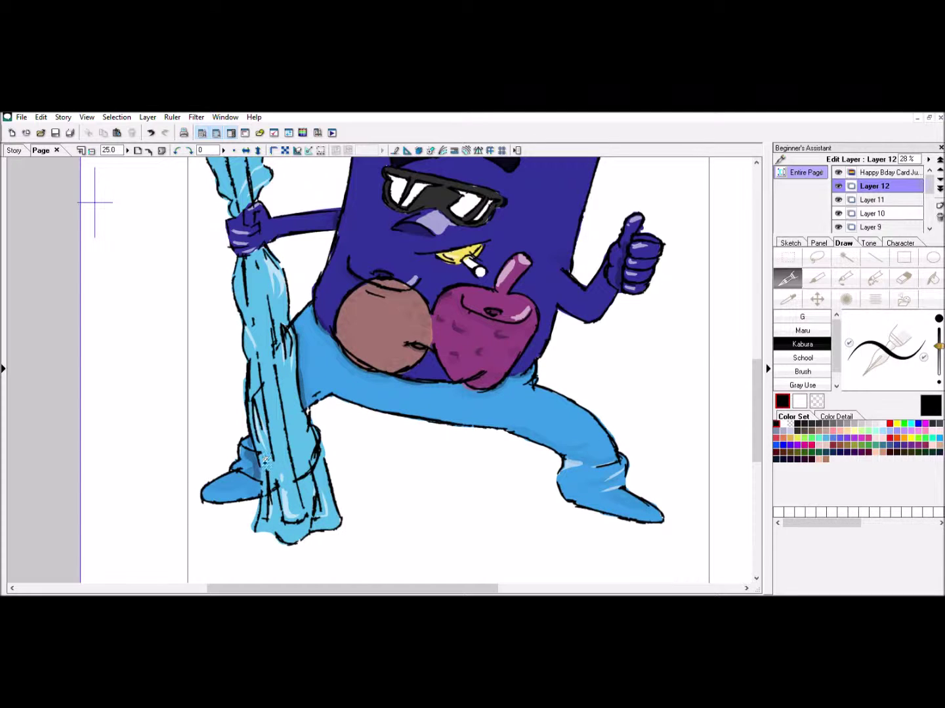
scroll(761, 348, "up", 2)
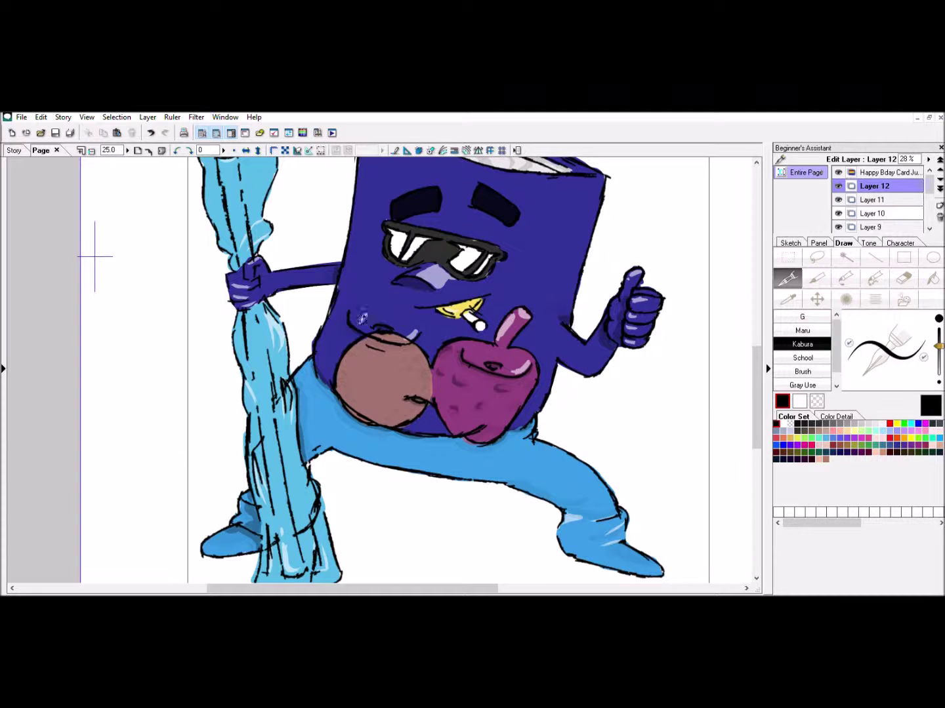
Add soft shading around the eyebrows and sunglasses on Layer 11 and darker shading at the splash's base on Layer 12
left_click(875, 200)
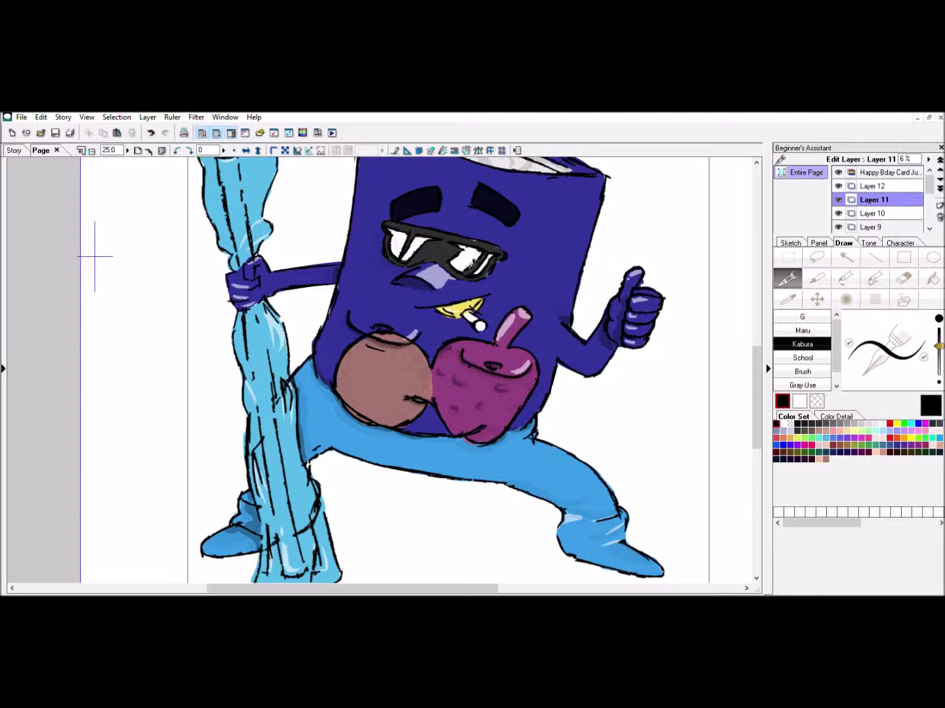
key("alt+]")
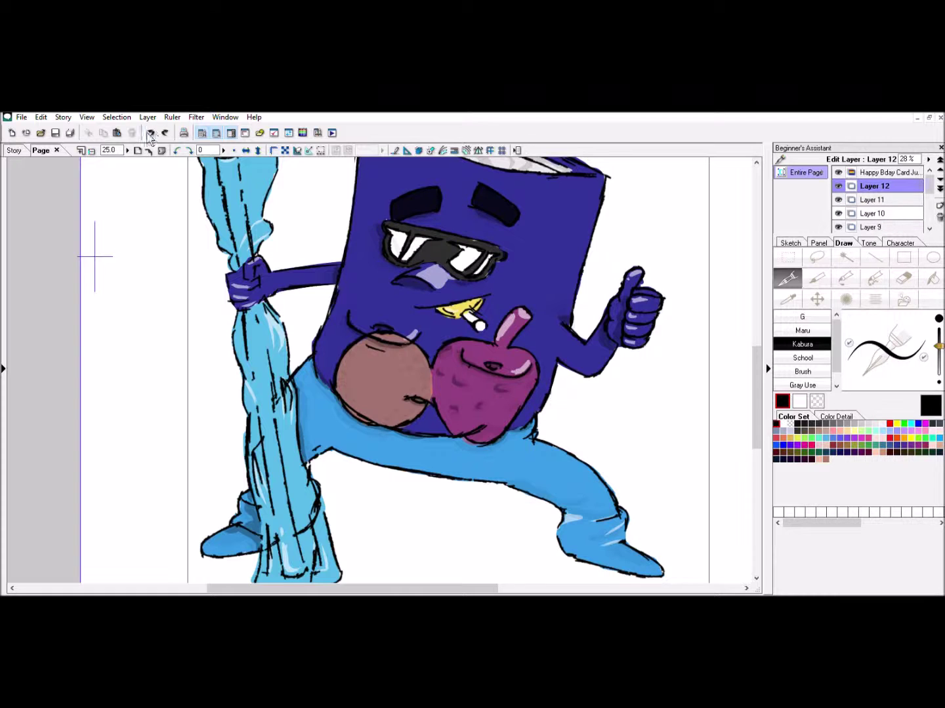
scroll(471, 273, "up", 5)
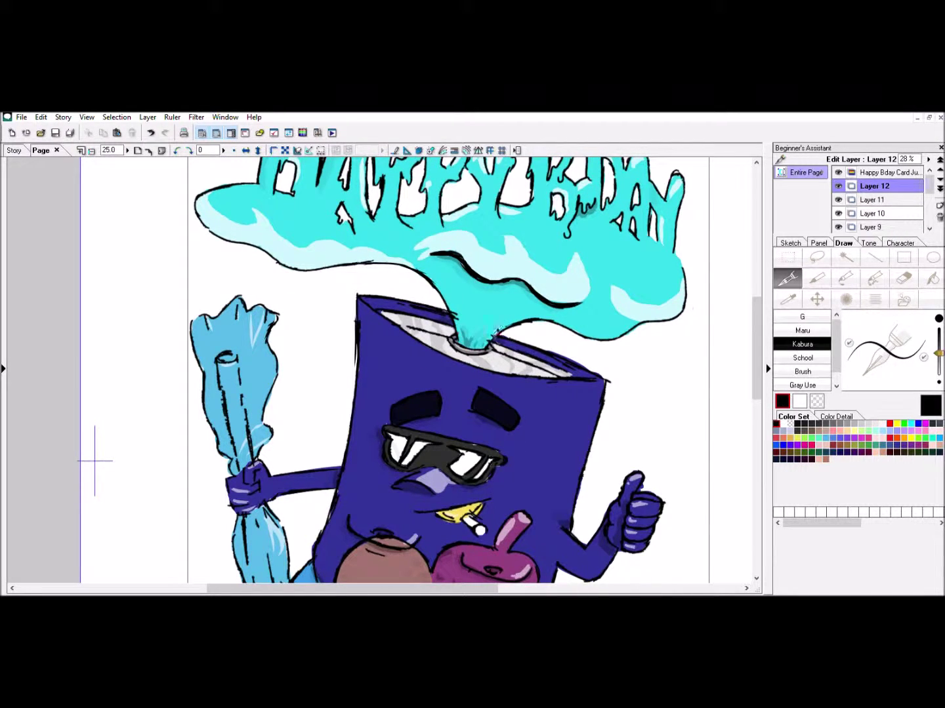
Shade the dripping Happy Bday lettering in black on Layer 12, along the first A and around the D of Bday
scroll(502, 333, "up", 2)
left_click_drag(336, 213, 321, 254)
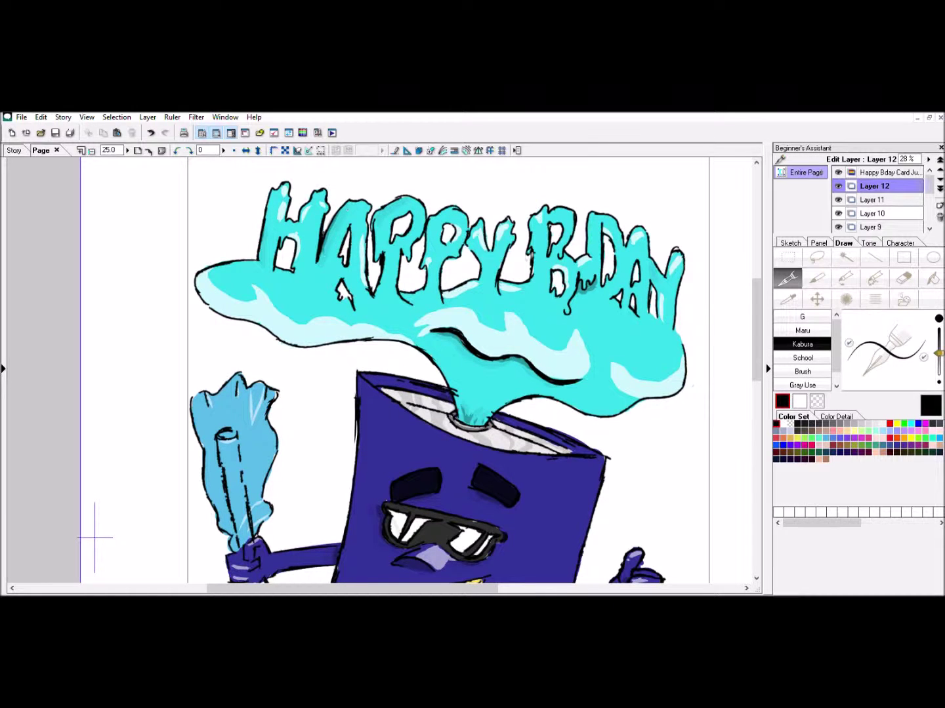
mouse_move(637, 297)
left_mouse_down()
mouse_move(642, 317)
mouse_move(651, 261)
left_mouse_up()
left_click(904, 278)
left_click(789, 280)
Create a layer above Layer 12 and set the Kabura pen to white, with a thicker stroke and both stroke-end options turned off
scroll(428, 364, "down", 5)
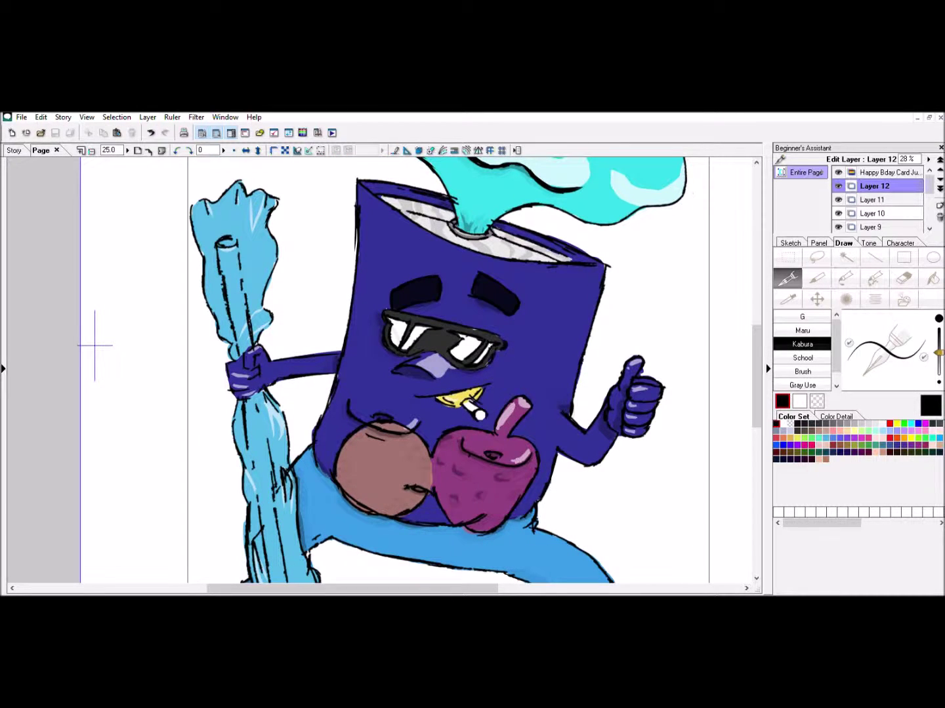
left_click(92, 150)
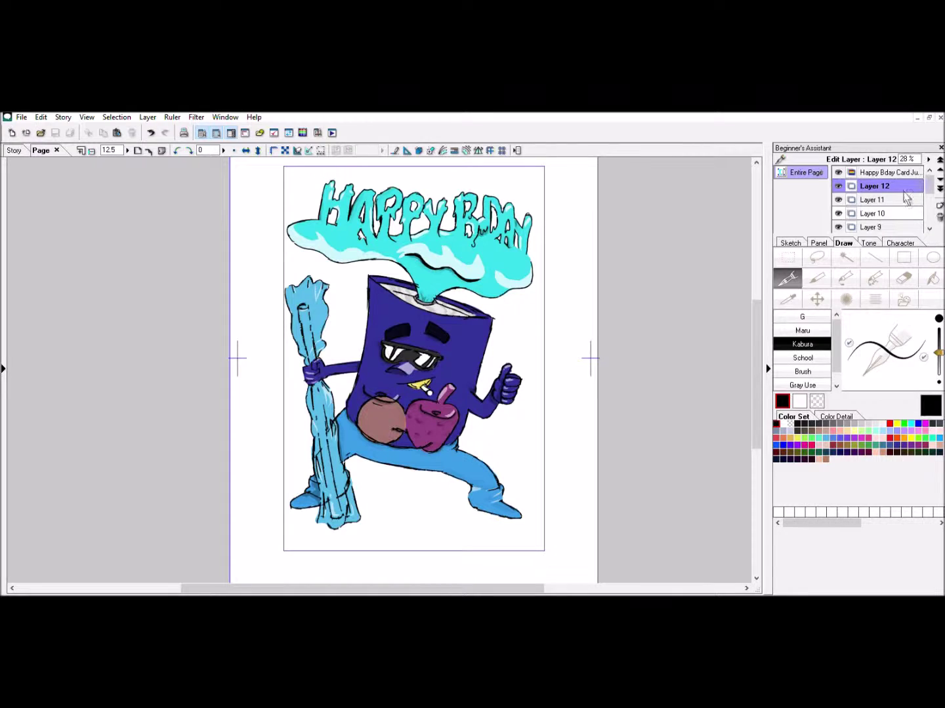
left_click(939, 206)
left_click(800, 401)
left_click(924, 358)
left_click(849, 343)
left_click_drag(938, 352, 938, 340)
Paint broad translucent white highlight strokes across the front of the juice box and along its edges on Layer 13
mouse_move(386, 297)
left_mouse_down()
mouse_move(474, 323)
mouse_move(484, 334)
mouse_move(474, 382)
left_mouse_up()
left_click_drag(375, 325, 464, 326)
left_click_drag(368, 357, 398, 376)
mouse_move(394, 394)
left_mouse_down()
mouse_move(465, 372)
mouse_move(438, 409)
left_mouse_up()
left_click_drag(465, 410, 458, 428)
left_click_drag(369, 360, 371, 345)
left_click_drag(372, 334, 378, 319)
left_click_drag(381, 301, 393, 316)
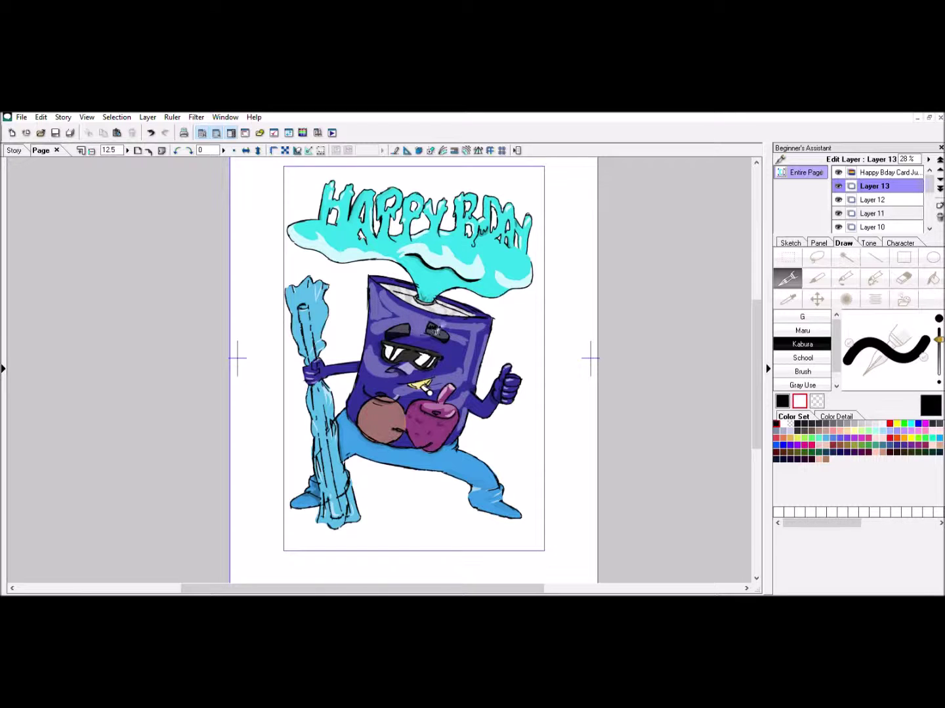
Erase excess white highlight around the sunglasses and nose and near the box's upper edge on Layer 13
key("e")
mouse_move(396, 369)
left_mouse_down()
mouse_move(384, 374)
mouse_move(393, 368)
left_mouse_up()
left_click_drag(387, 295, 388, 293)
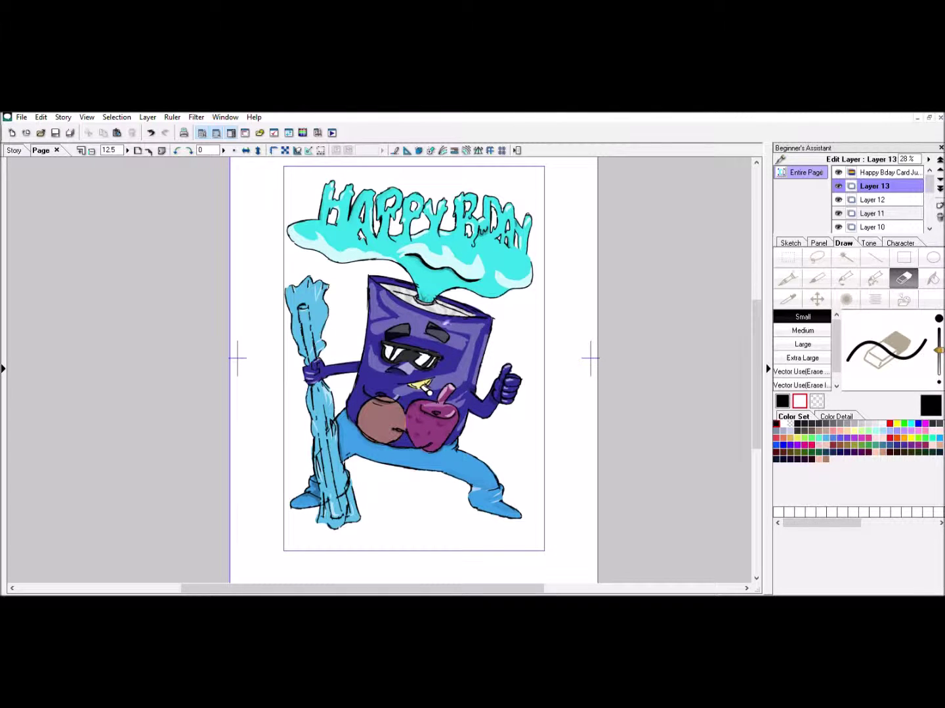
Lower the opacity of Layer 13 to 7% and save the page
key("p")
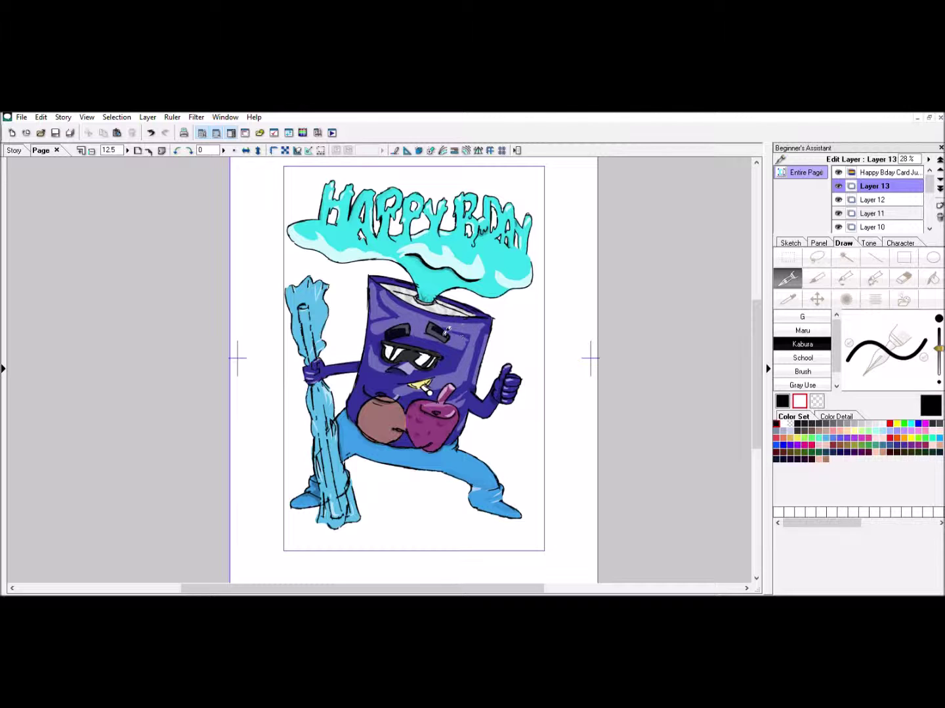
left_click_drag(928, 159, 927, 162)
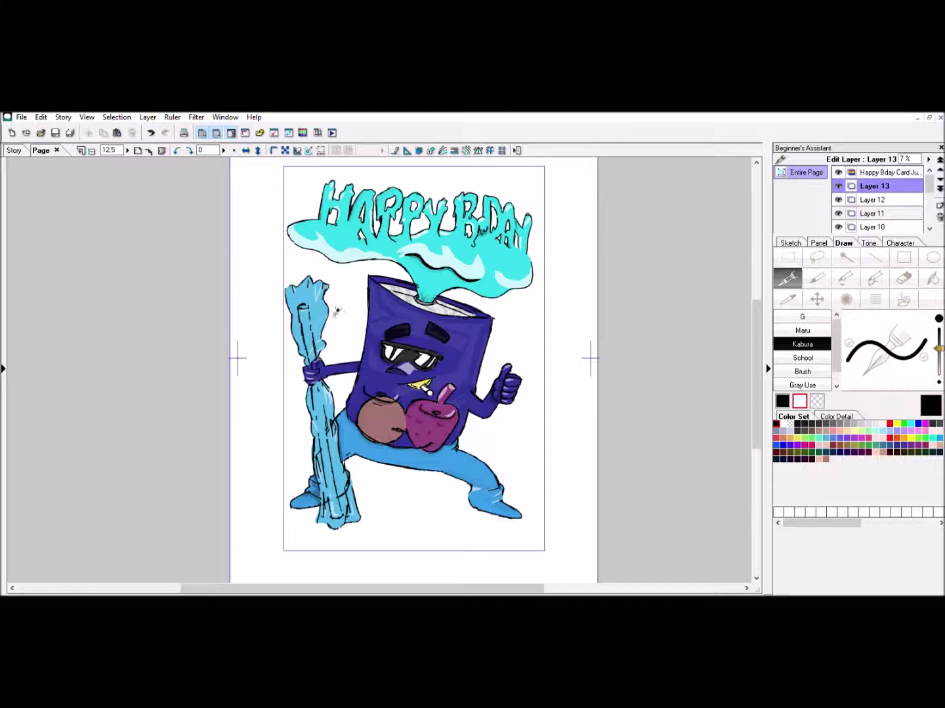
key("ctrl+s")
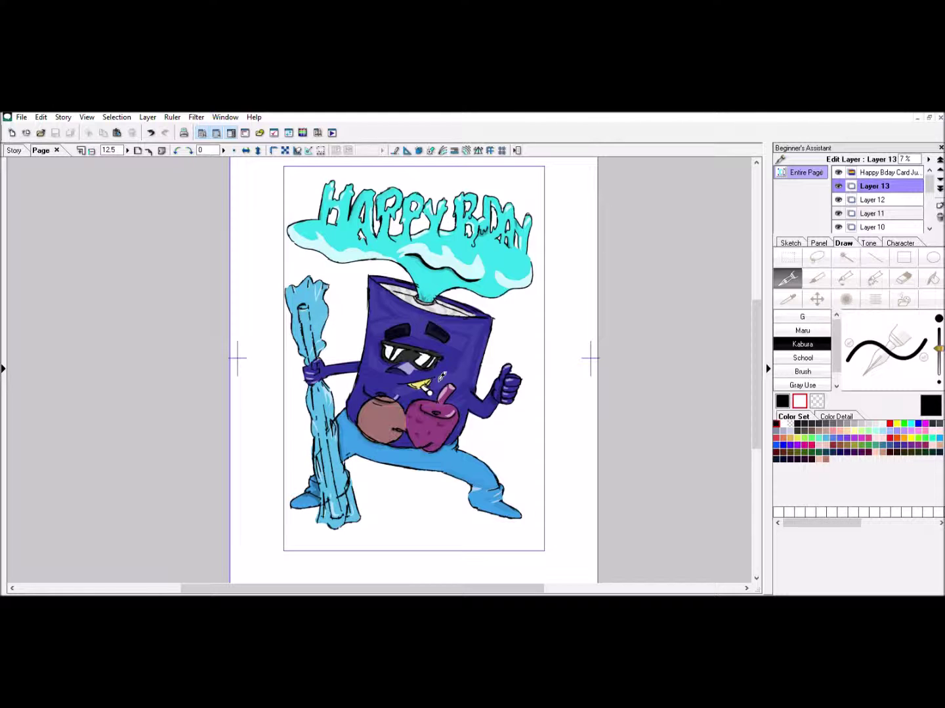